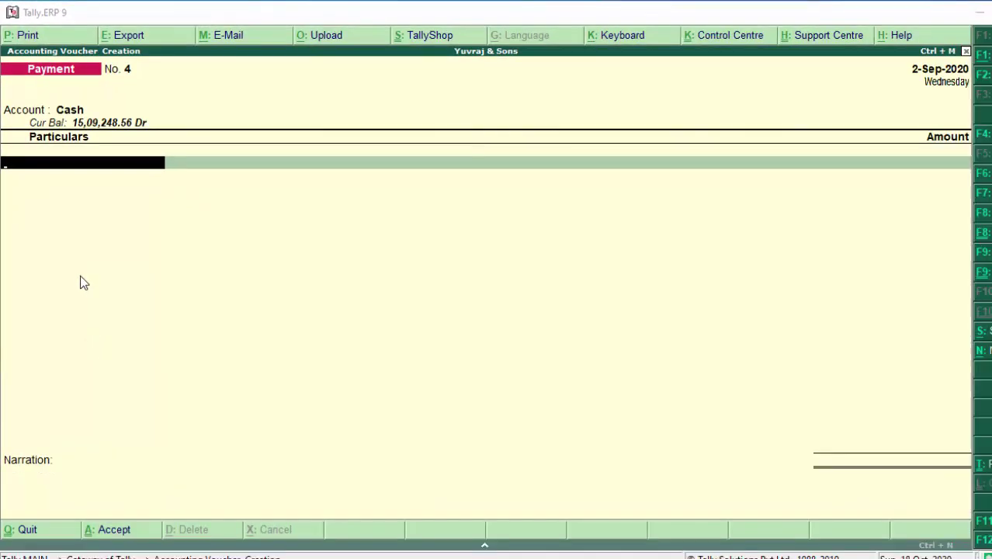
# Bring the Tally window with Payment voucher No. 4 (2-Sep-2020, Cash account) into focus
pyautogui.click(228, 381)
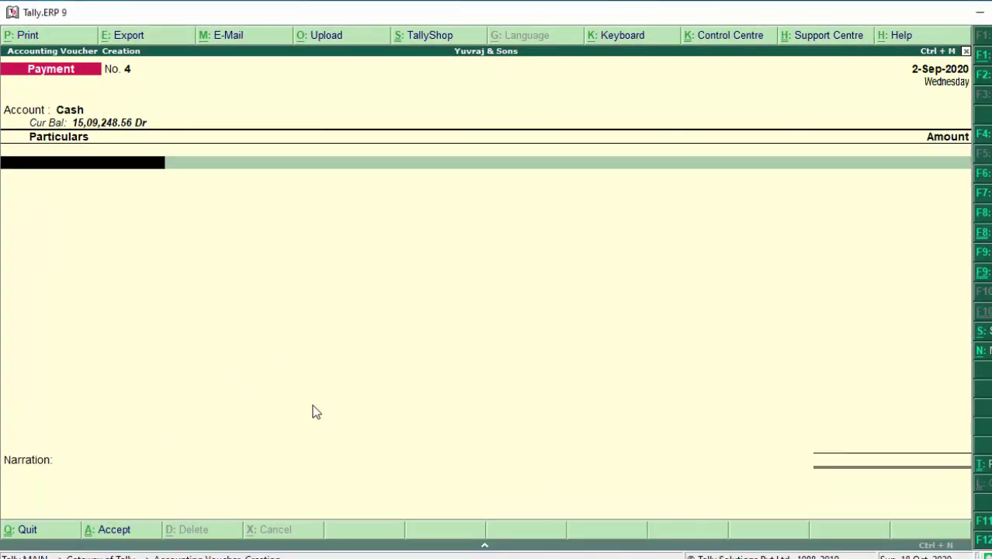
# Quit the unfinished voucher and reopen a fresh Payment voucher No. 4
pyautogui.press('Escape')
pyautogui.press('Return')
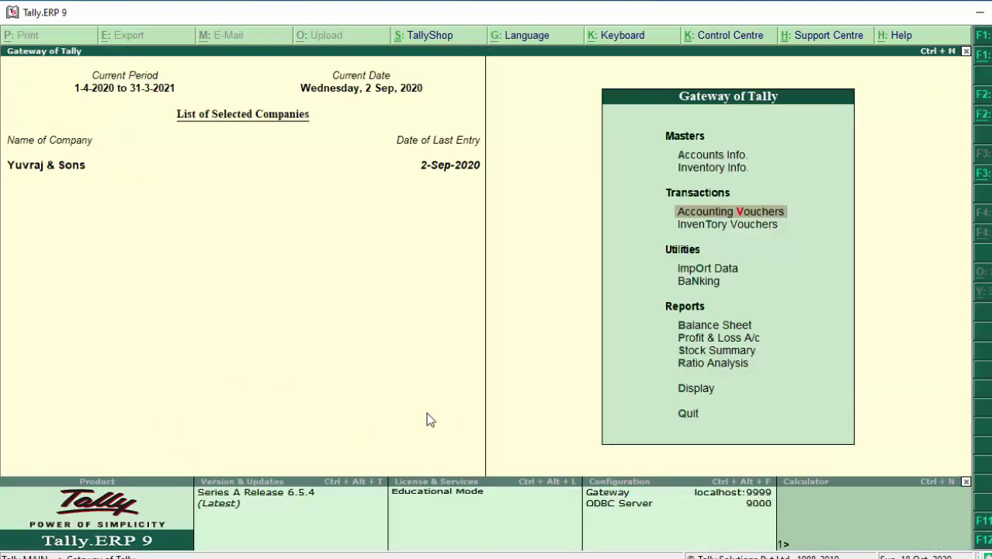
pyautogui.press('Return')
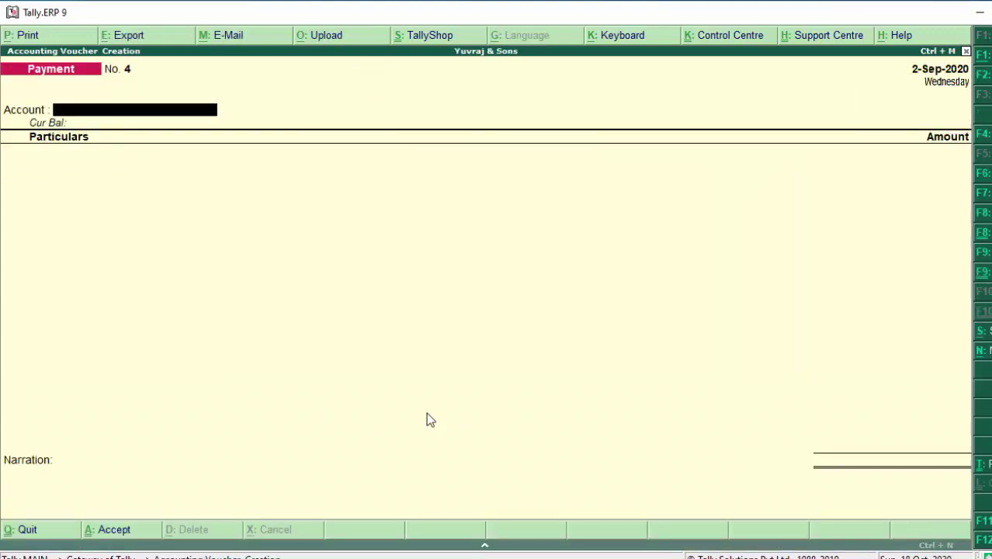
# Confirm Maintain cost centres is Yes in the company's accounting features
pyautogui.press('F11')
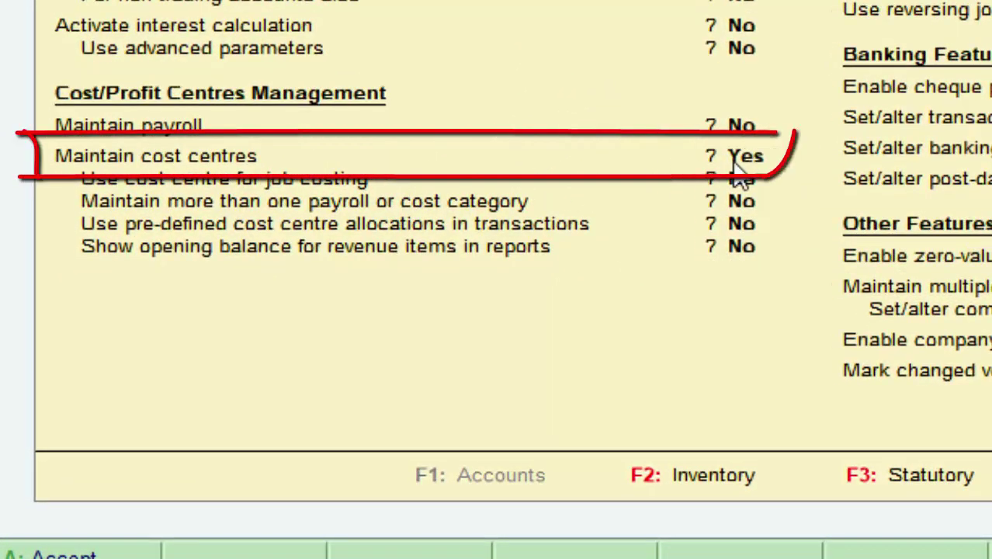
pyautogui.click(741, 159)
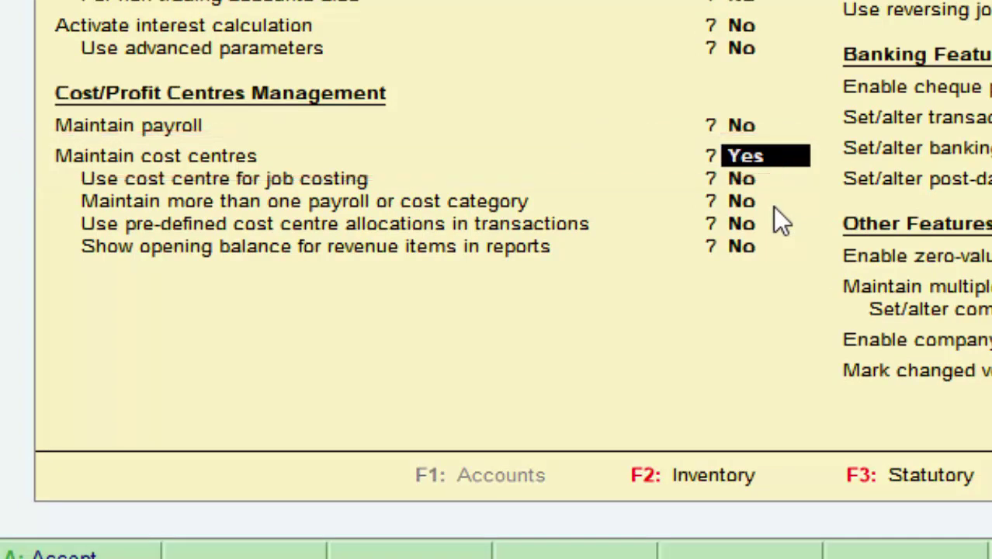
pyautogui.hotkey('ctrl', 'a')
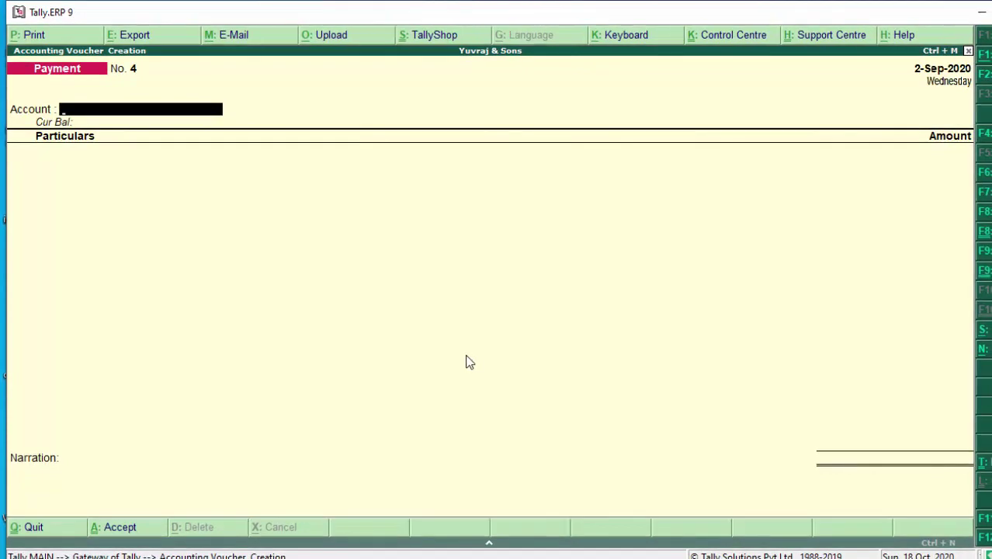
# Set the Payment configuration to single entry mode No and Cr/Dr instead of To/By Yes
pyautogui.press('F12')
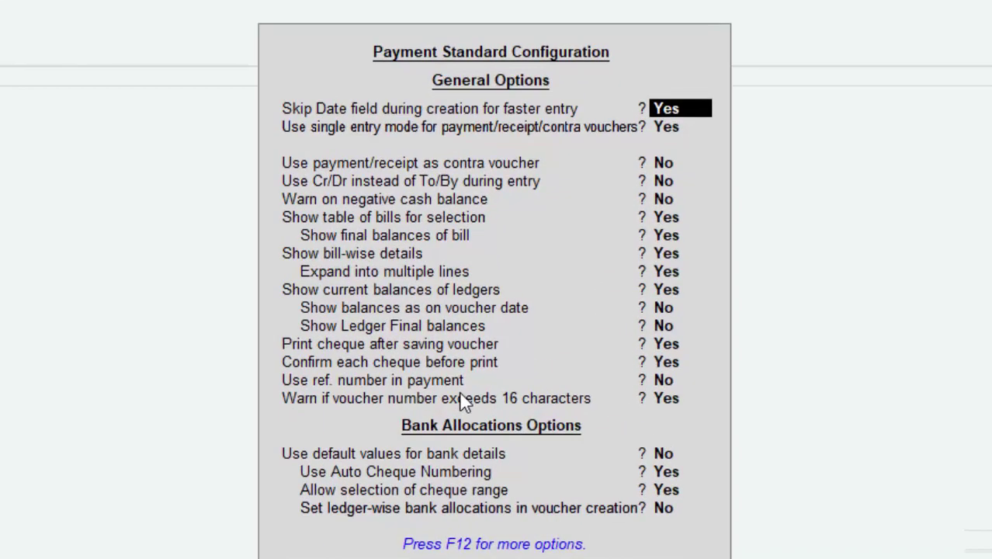
pyautogui.press('Return')
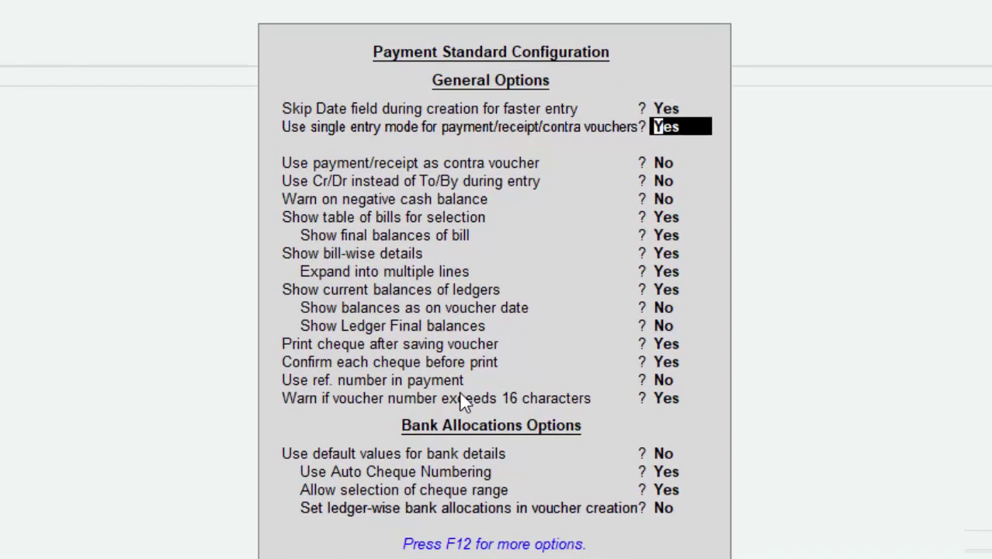
pyautogui.write('n')
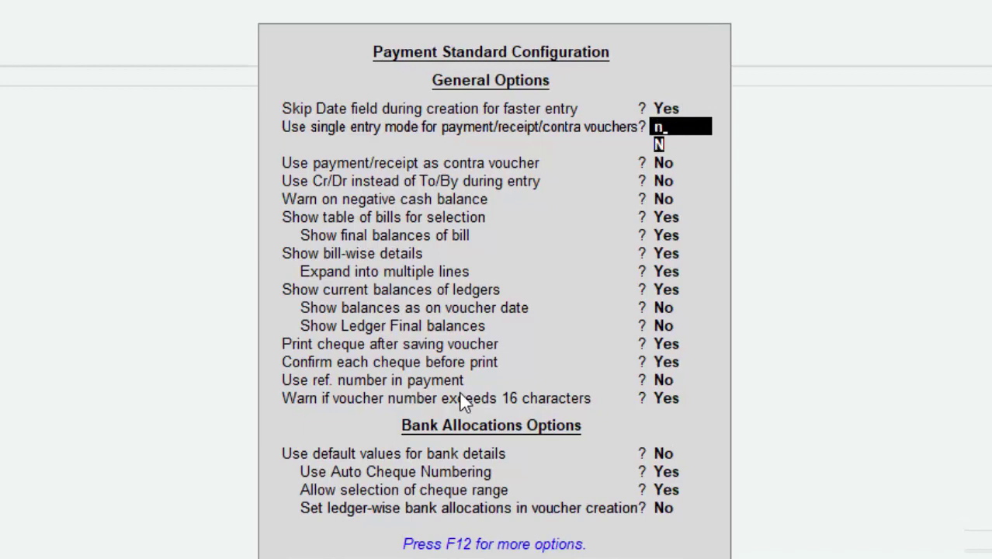
pyautogui.press('Return')
pyautogui.press('Return')
pyautogui.press('Return')
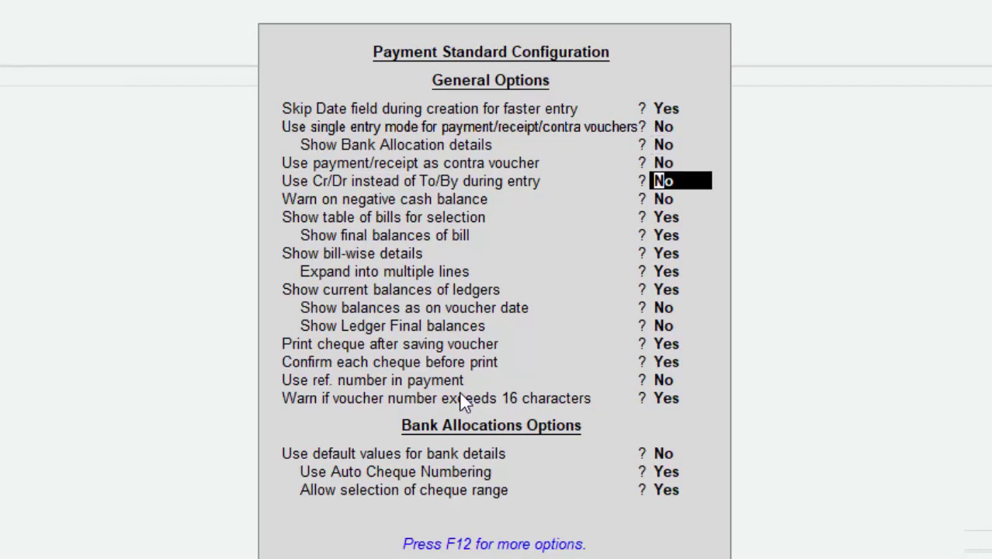
pyautogui.write('y')
pyautogui.press('Return')
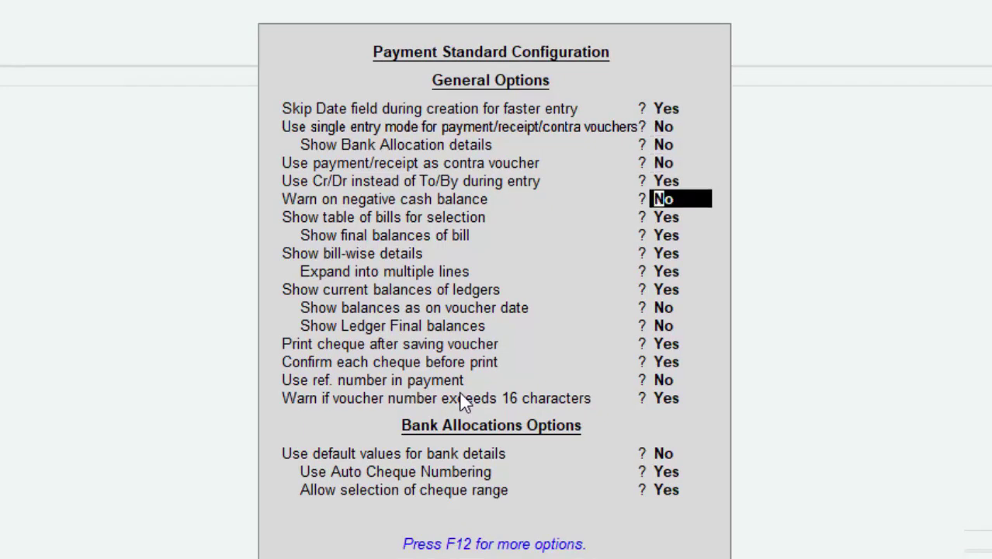
pyautogui.hotkey('ctrl', 'a')
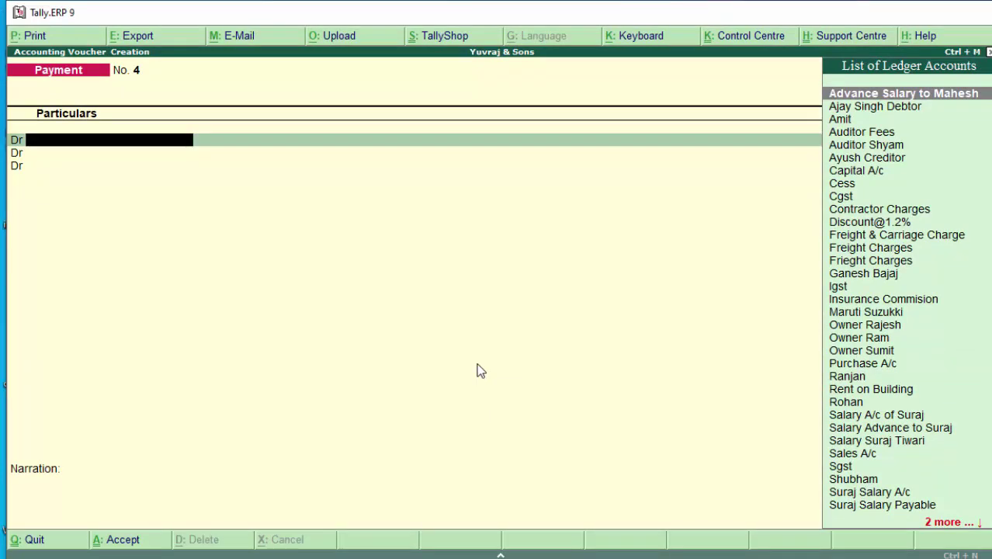
# Create the computer operator's salary ledger under Indirect Expenses with cost centres applicable
pyautogui.hotkey('alt', 'c')
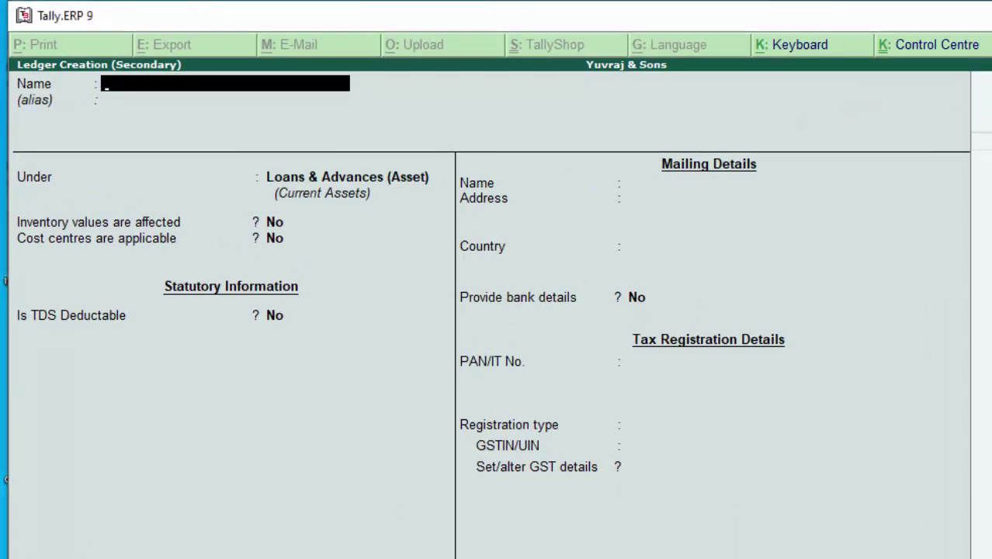
pyautogui.write('Co')
pyautogui.write('mputer')
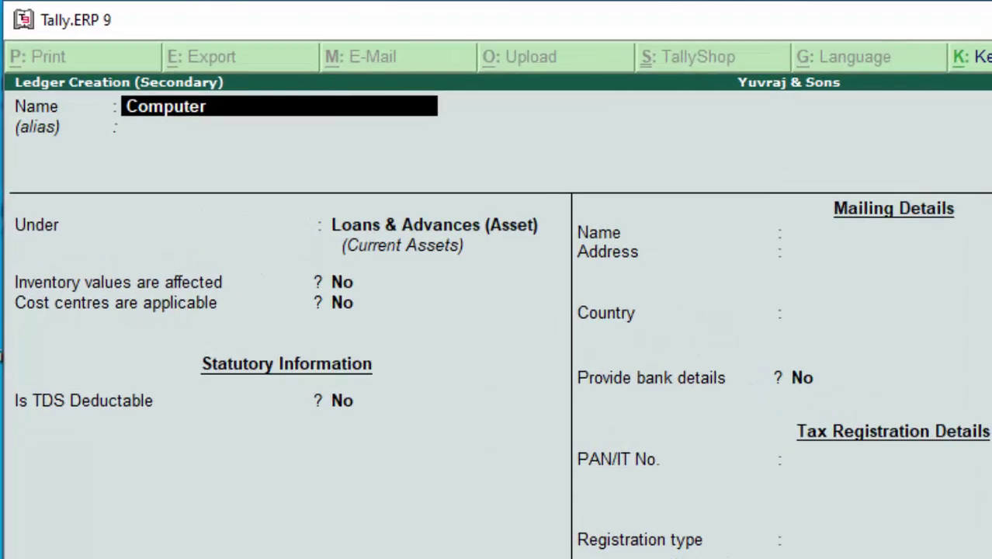
pyautogui.write(' Oper')
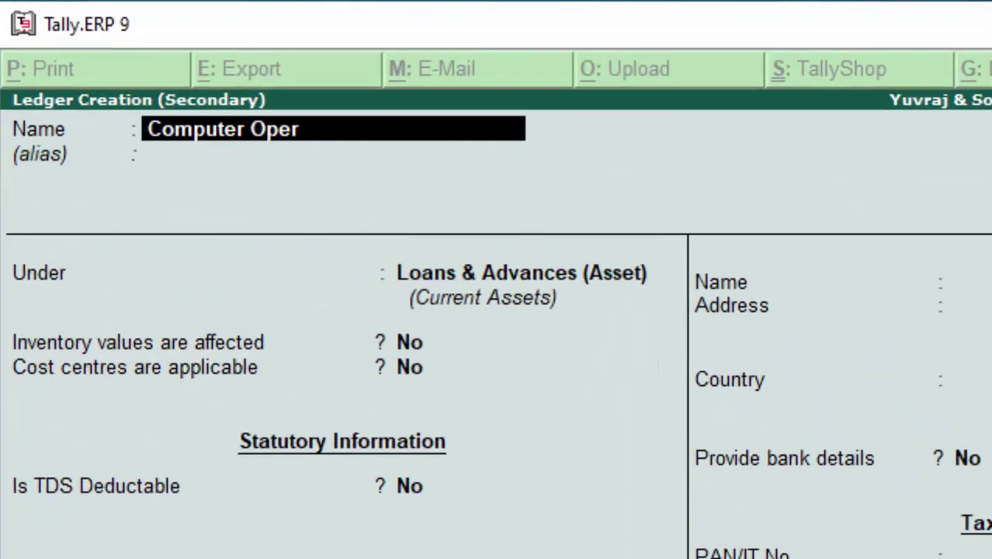
pyautogui.write('ator Sohan')
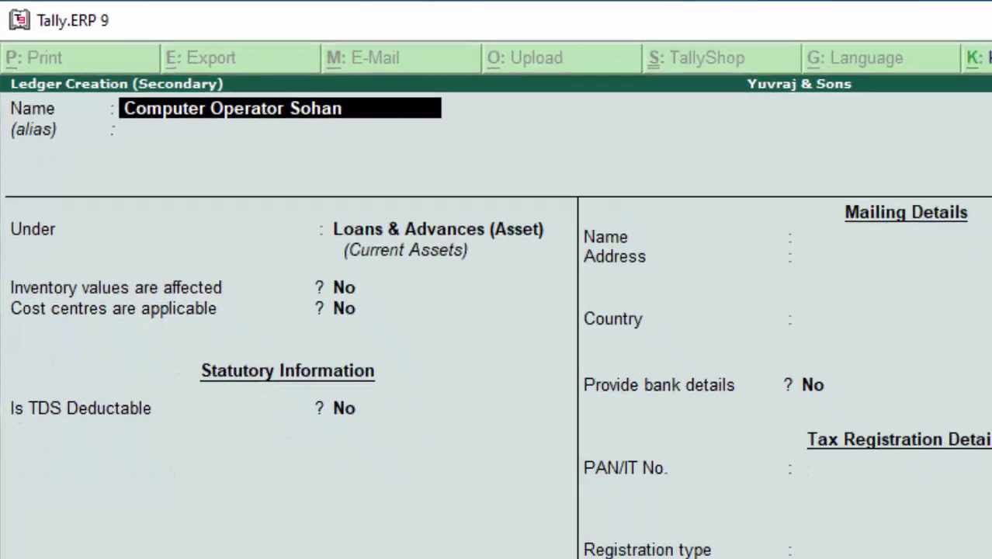
pyautogui.press('Return')
pyautogui.press('Return')
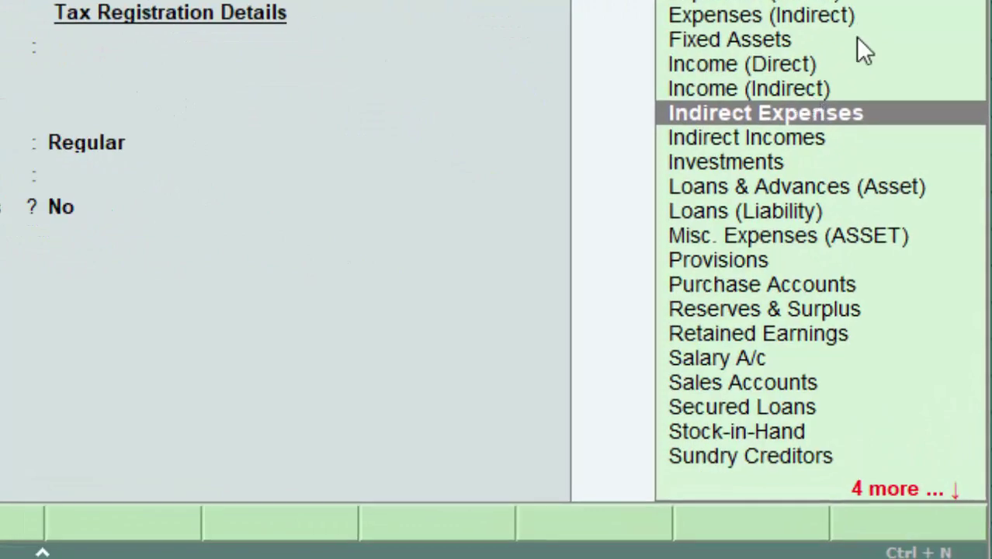
pyautogui.write('I')
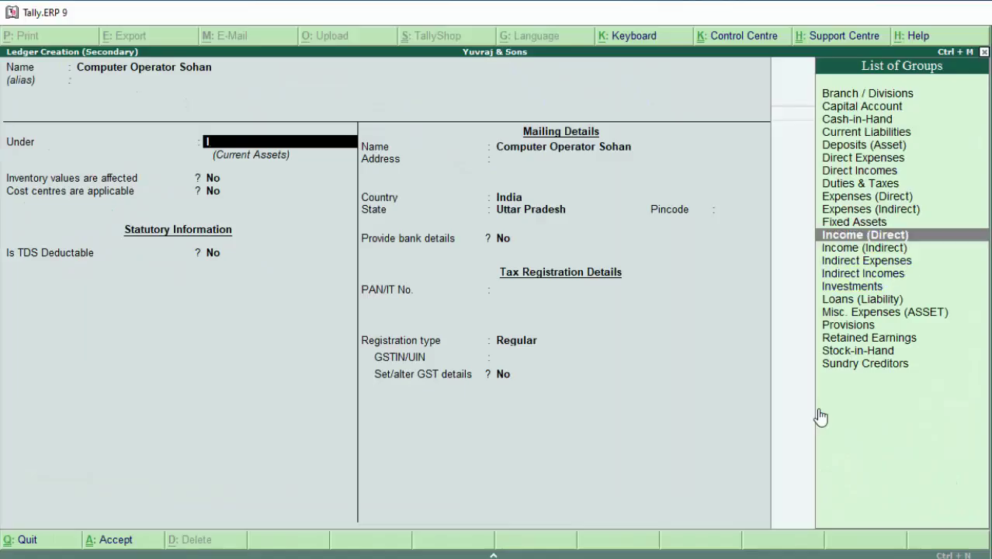
pyautogui.press('Down')
pyautogui.press('Down')
pyautogui.press('Return')
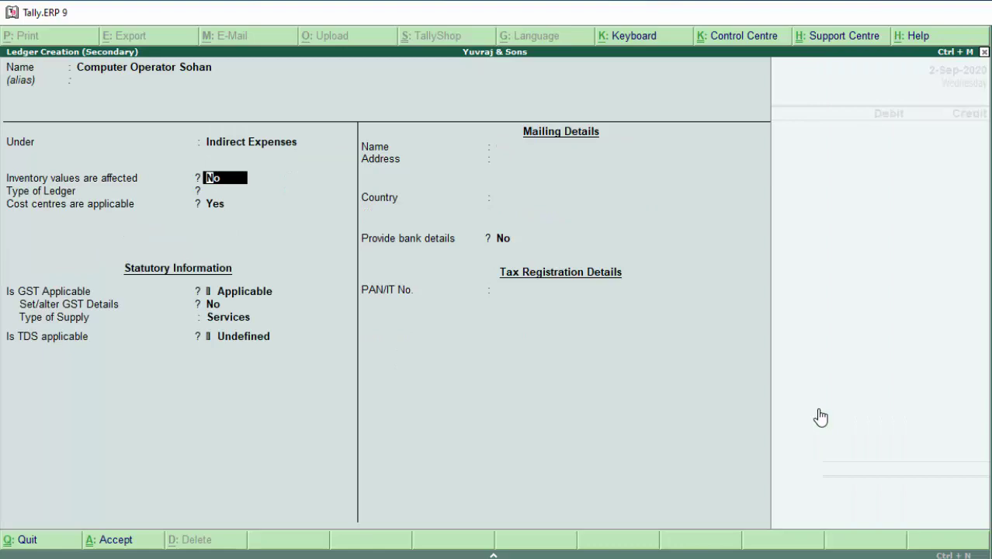
pyautogui.press('Return')
pyautogui.press('Return')
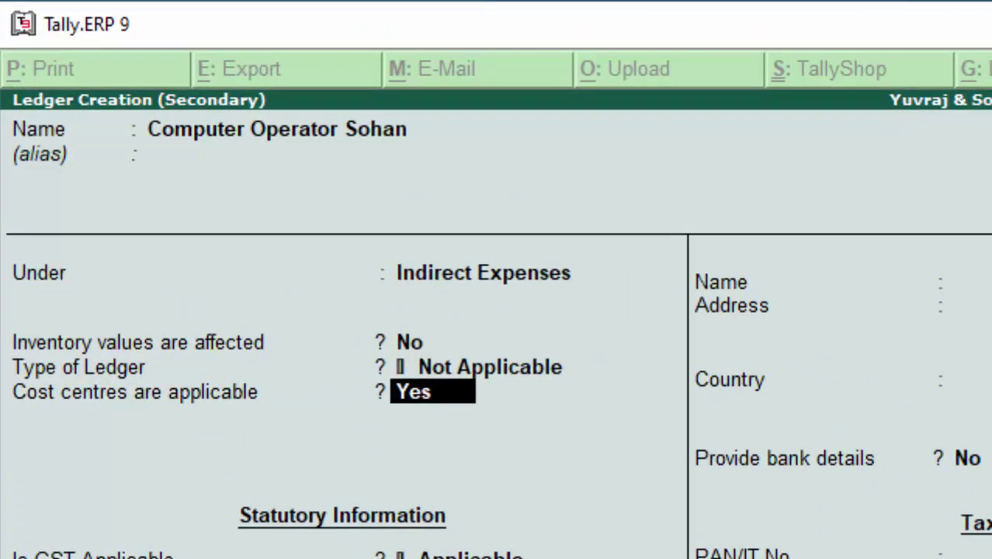
pyautogui.press('Return')
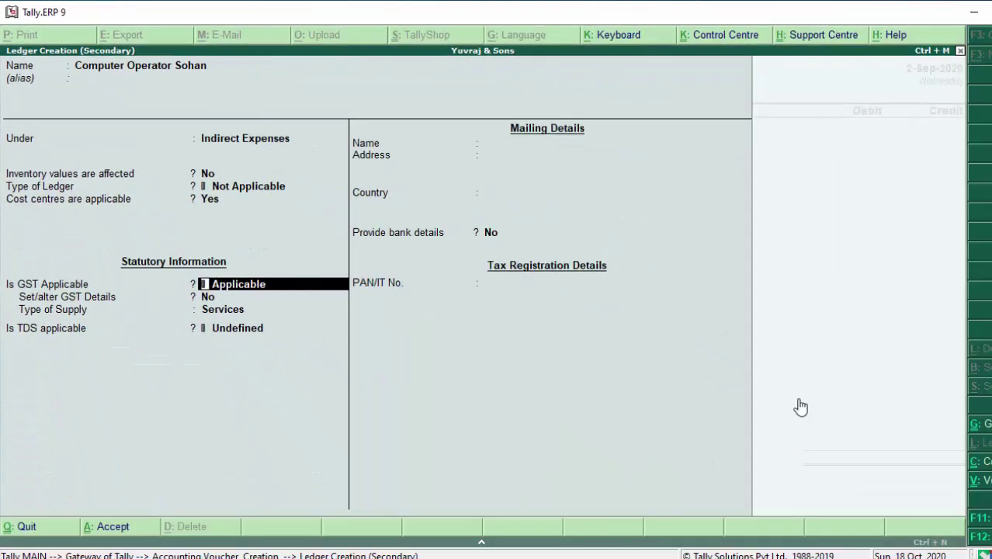
pyautogui.press('Return')
pyautogui.press('Return')
pyautogui.press('Return')
pyautogui.press('Return')
pyautogui.press('Return')
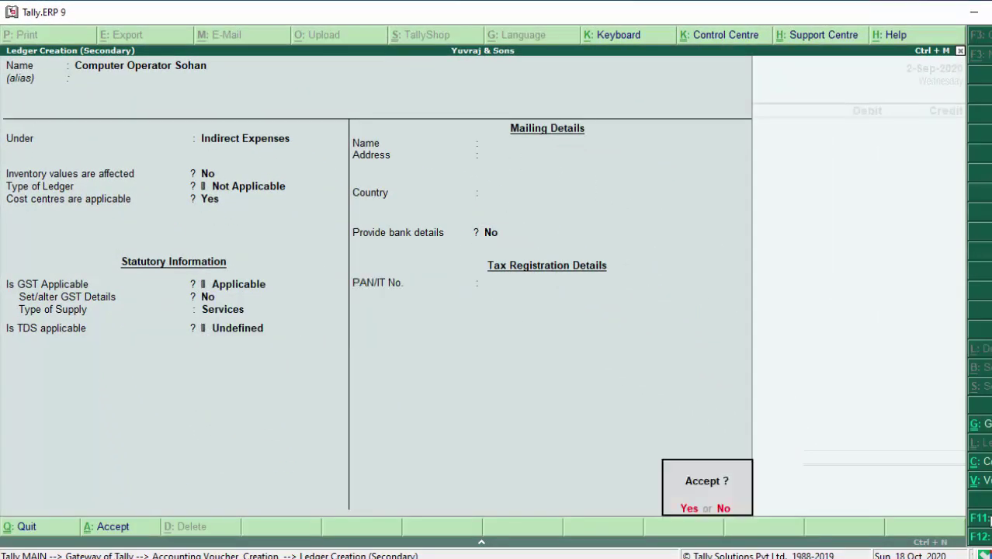
pyautogui.press('Return')
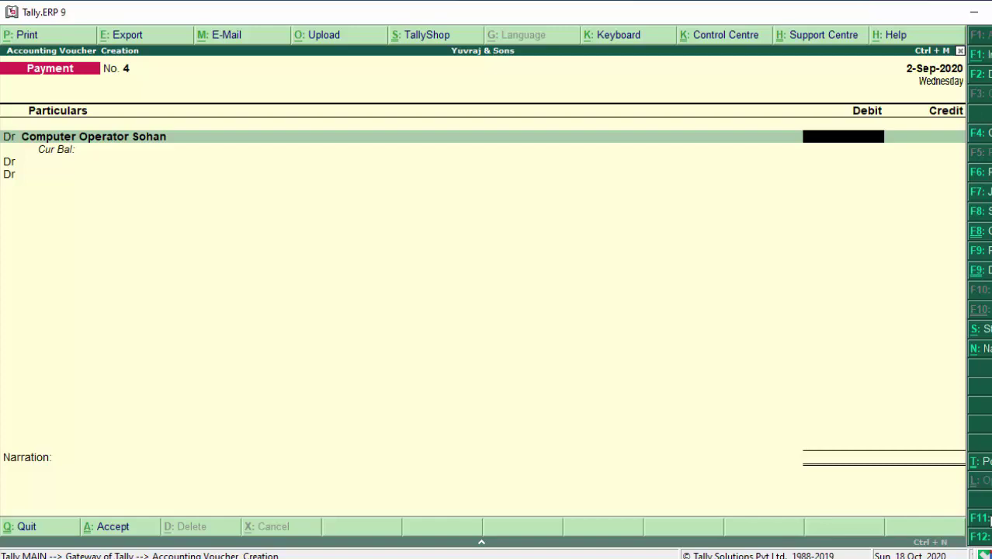
# Debit 7,500 to the computer operator's ledger and bring up its cost allocation
pyautogui.write('7')
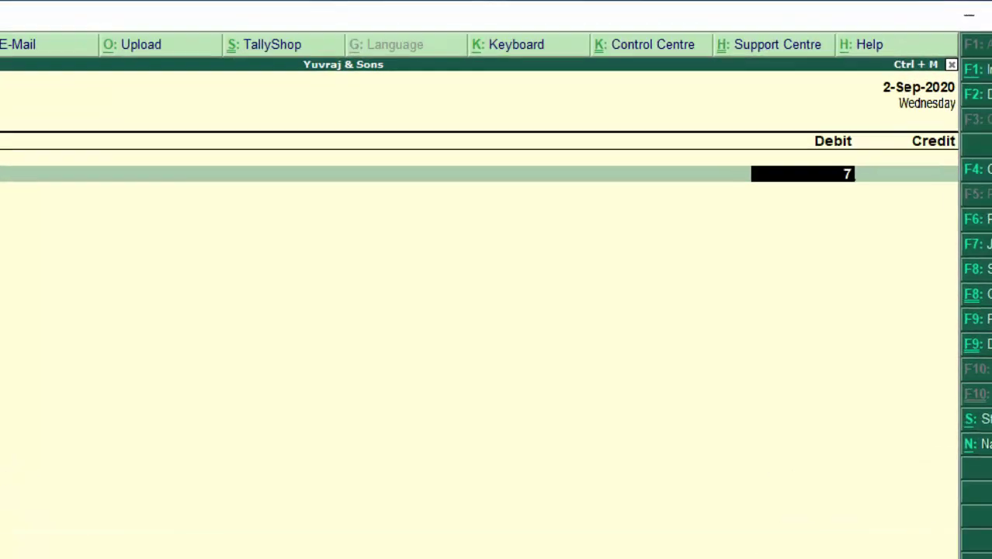
pyautogui.write('500')
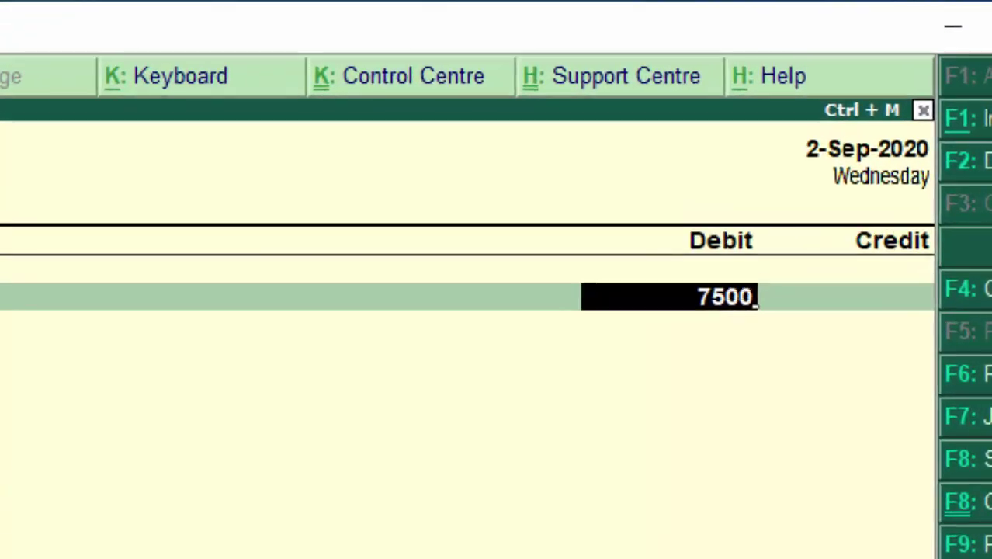
pyautogui.press('Return')
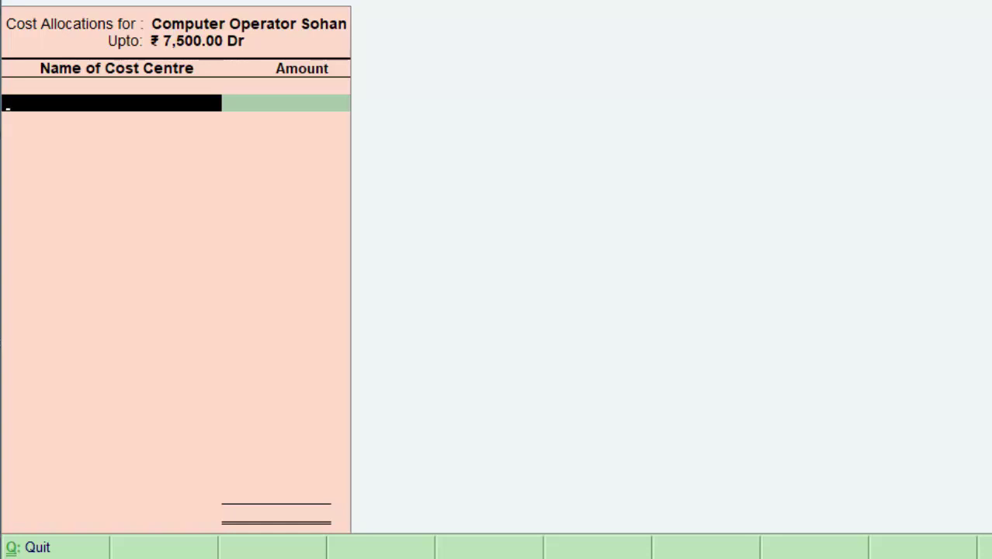
# Create cost centre 'Computer Operator' under Primary and allocate the full 7,500 to it
pyautogui.hotkey('alt', 'c')
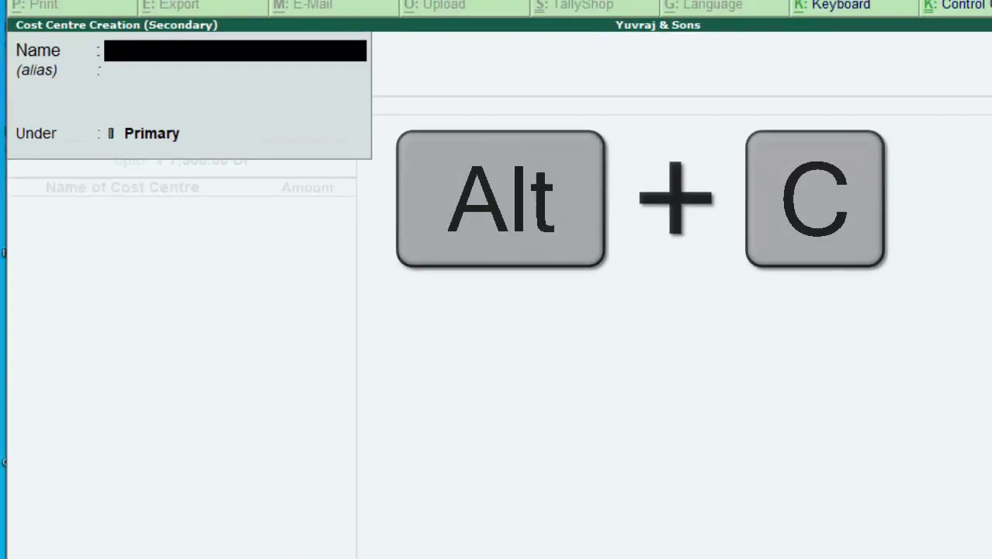
pyautogui.write('Comp')
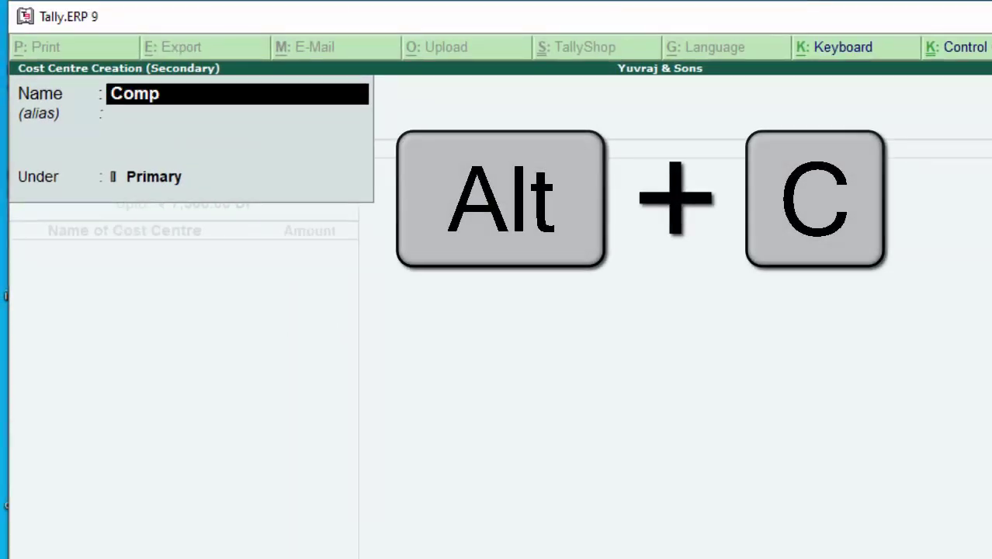
pyautogui.write('uter ')
pyautogui.write('Oper')
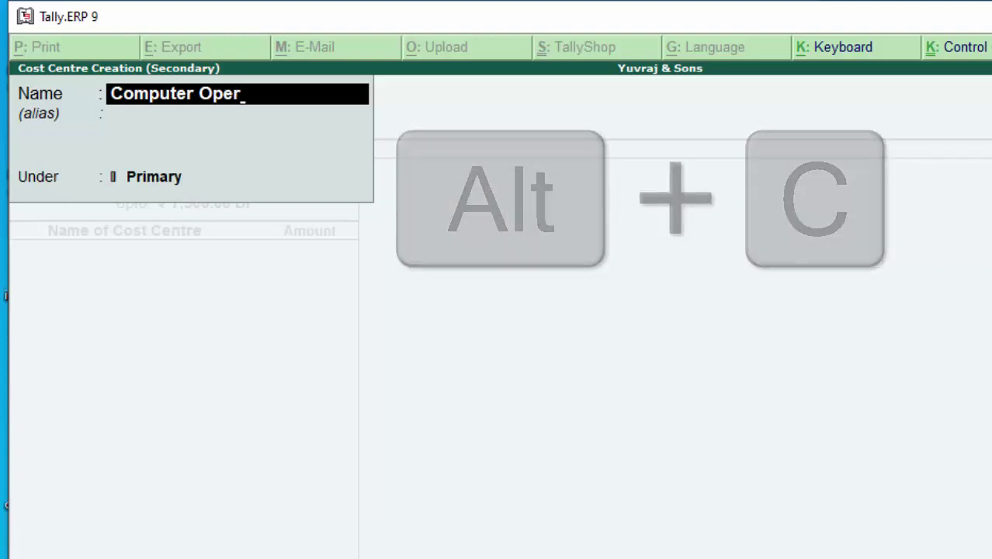
pyautogui.write('ato')
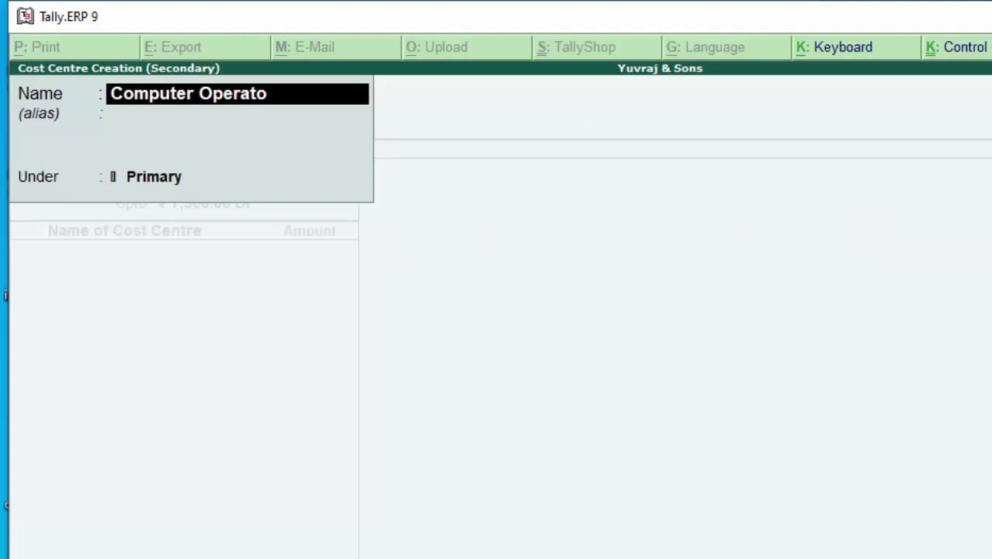
pyautogui.write('r')
pyautogui.press('Return')
pyautogui.press('Return')
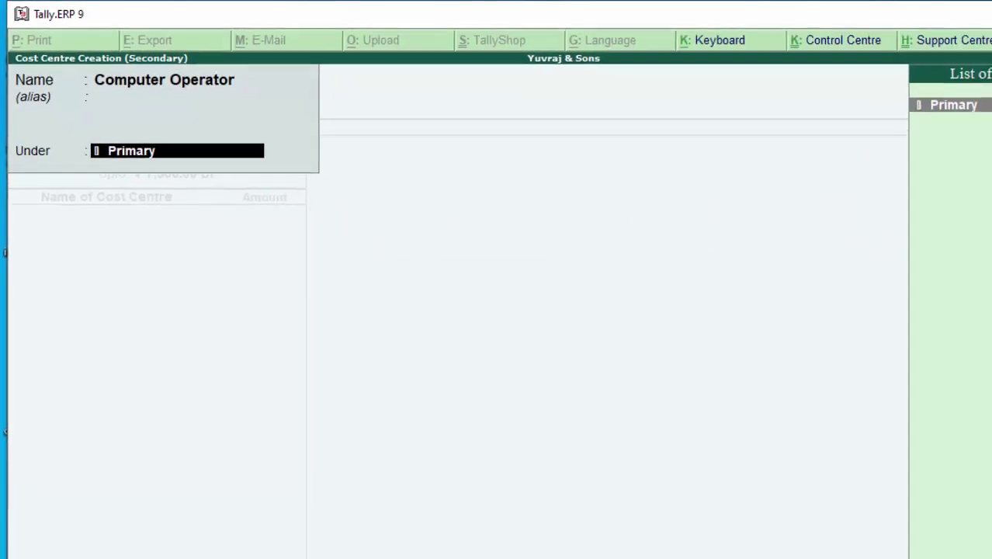
pyautogui.press('Return')
pyautogui.press('Return')
pyautogui.press('Return')
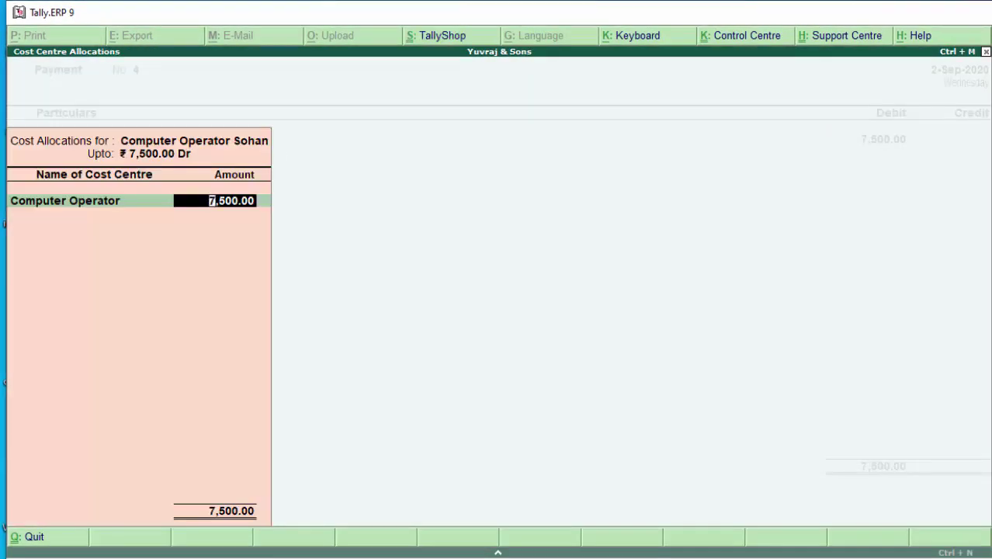
pyautogui.press('Return')
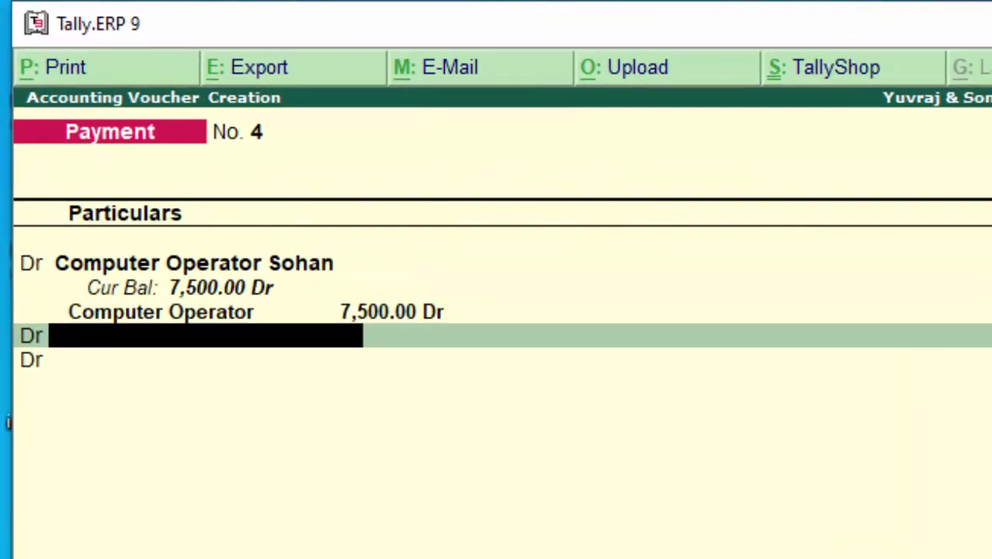
# Create the sales employee's ledger under Indirect Expenses, type Not Applicable, cost centres Yes
pyautogui.hotkey('alt', 'c')
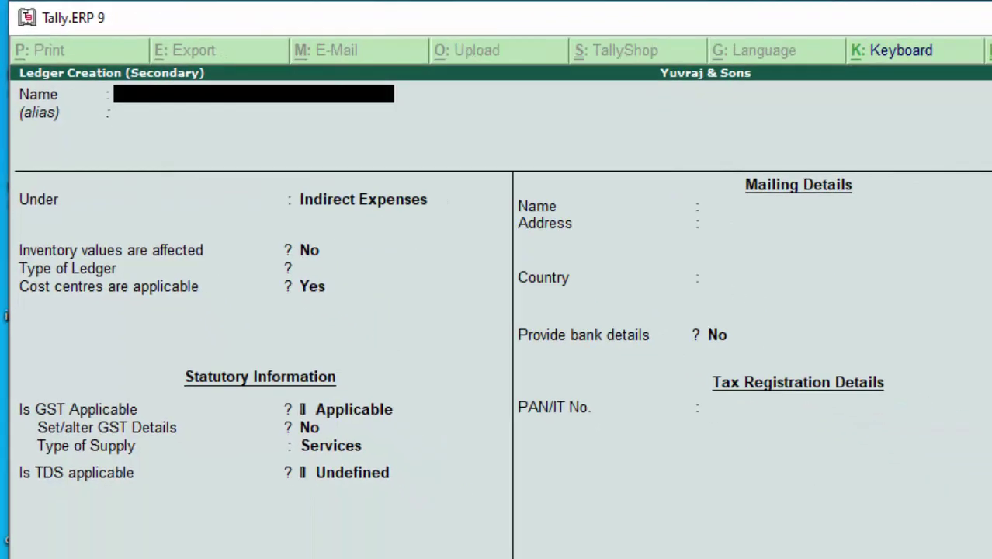
pyautogui.write('Ra')
pyautogui.write('jesh')
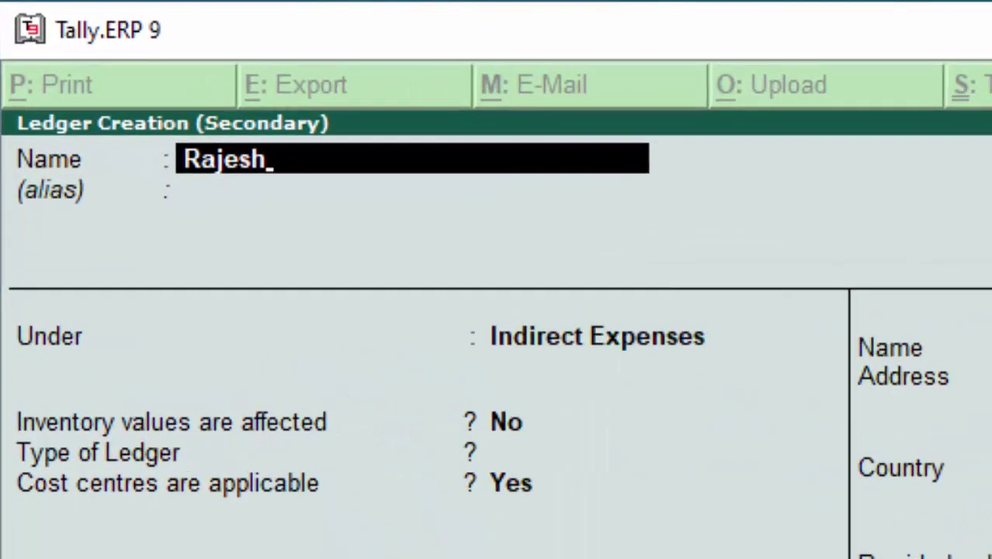
pyautogui.write(' Sale')
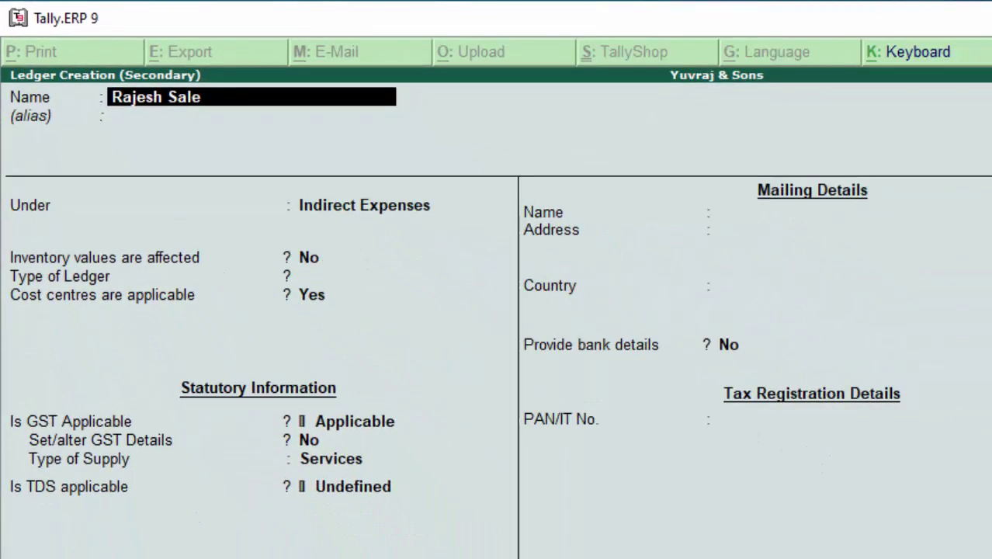
pyautogui.write('s')
pyautogui.write(' de')
pyautogui.write('partment')
pyautogui.press('Return')
pyautogui.press('Return')
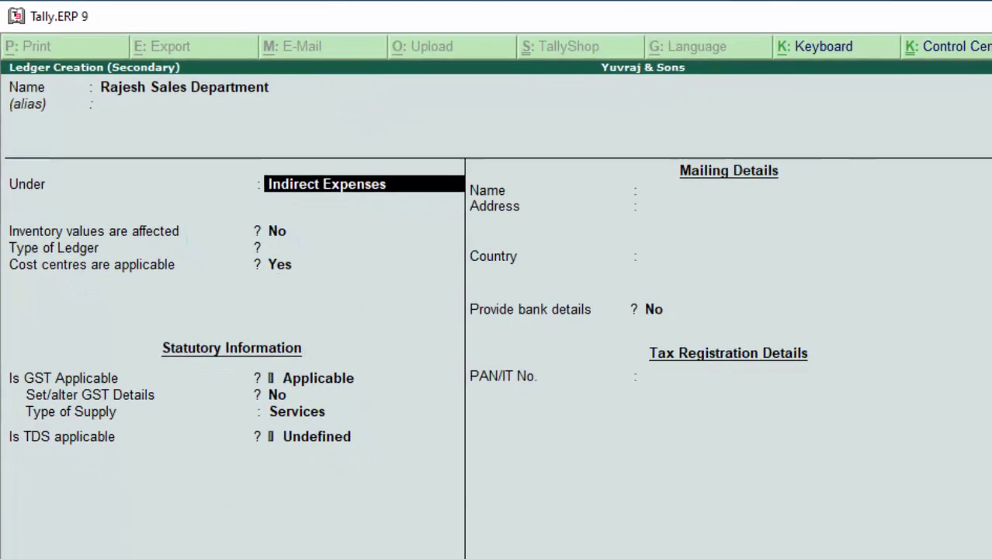
pyautogui.press('Return')
pyautogui.press('Return')
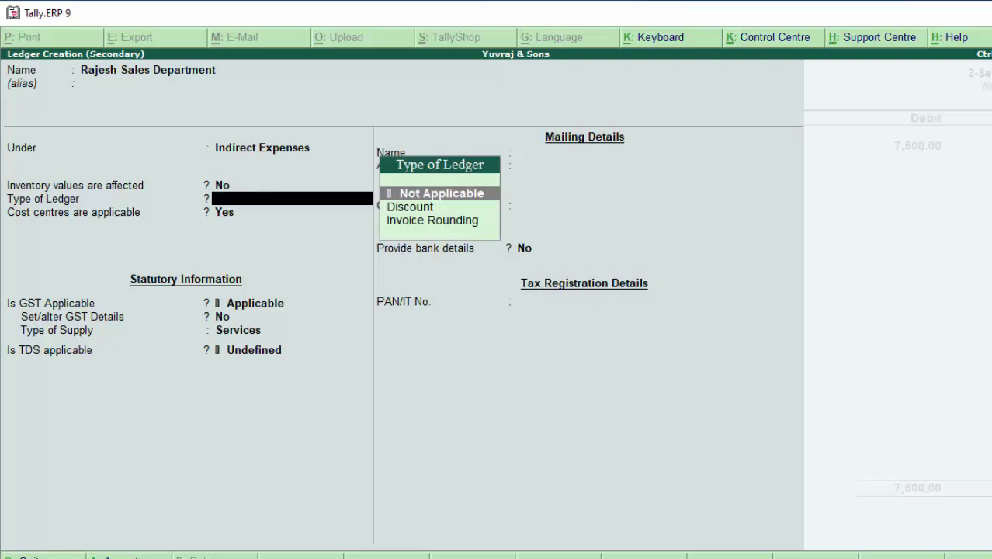
pyautogui.press('Return')
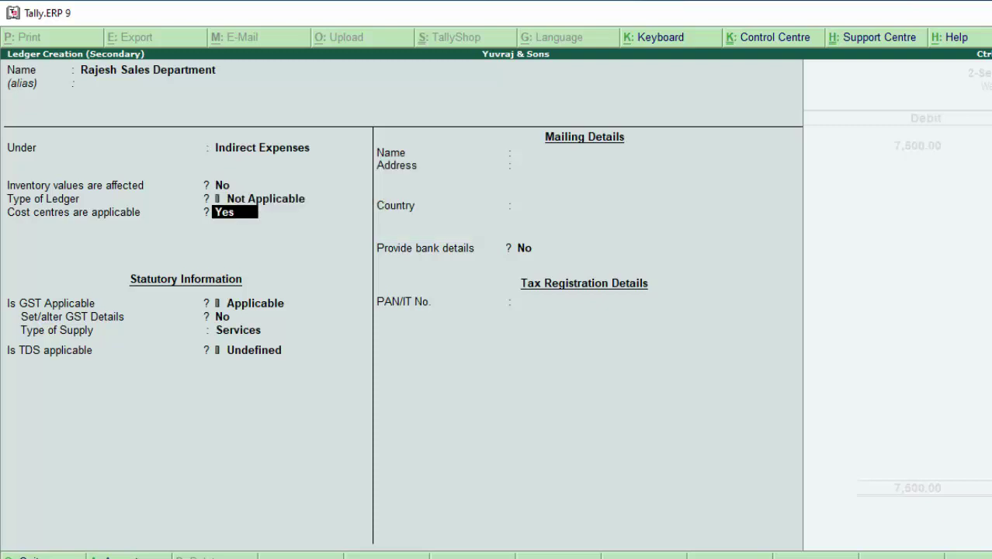
pyautogui.press('Return')
pyautogui.press('Return')
pyautogui.press('Return')
pyautogui.press('Return')
pyautogui.press('Return')
pyautogui.press('Return')
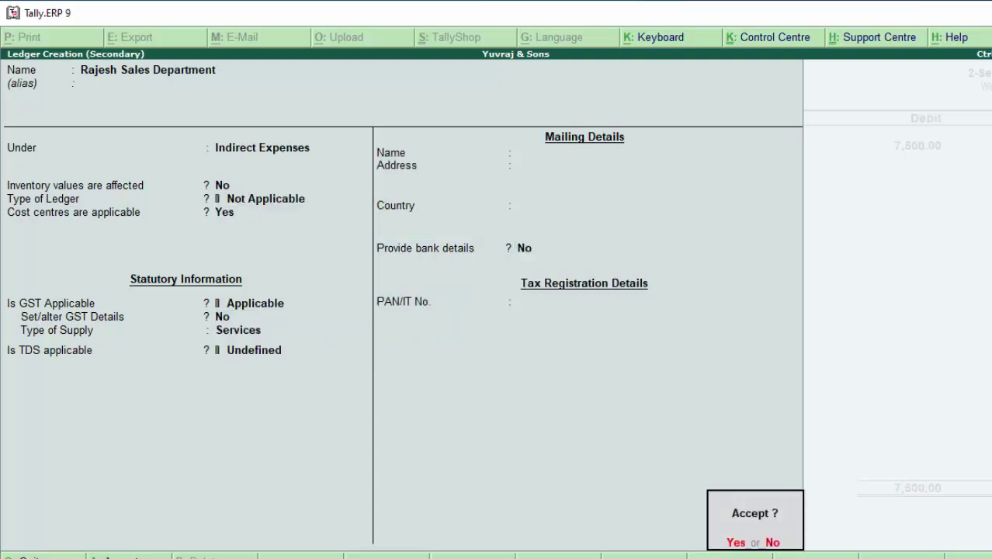
pyautogui.press('y')
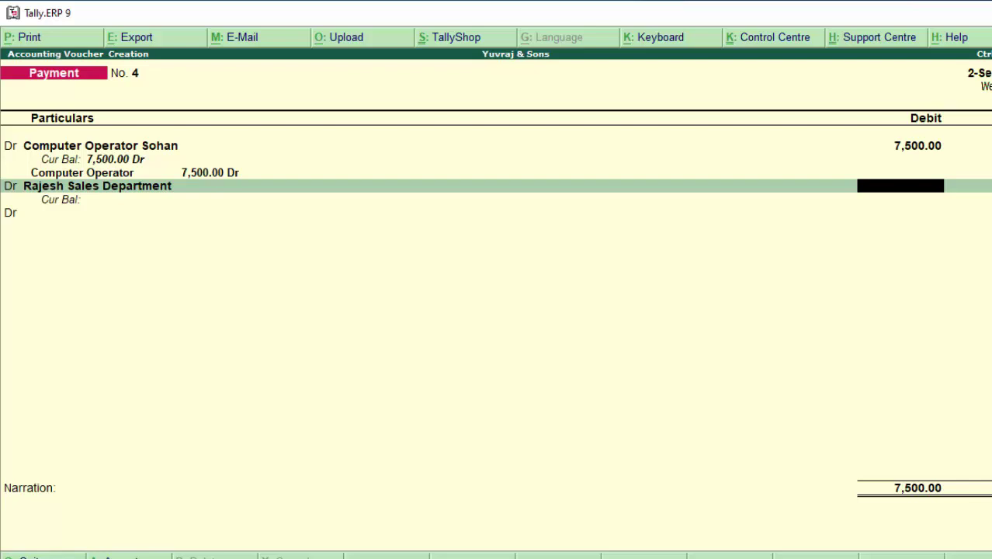
# Debit 8,000 to the sales ledger, allocating it all to new cost centre 'Sales' under Primary
pyautogui.write('8')
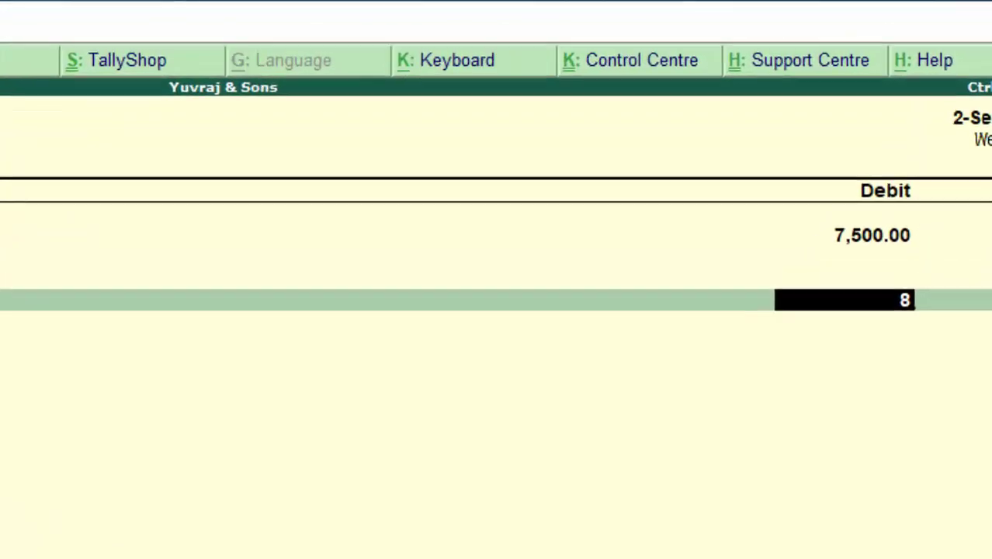
pyautogui.write('000')
pyautogui.press('Return')
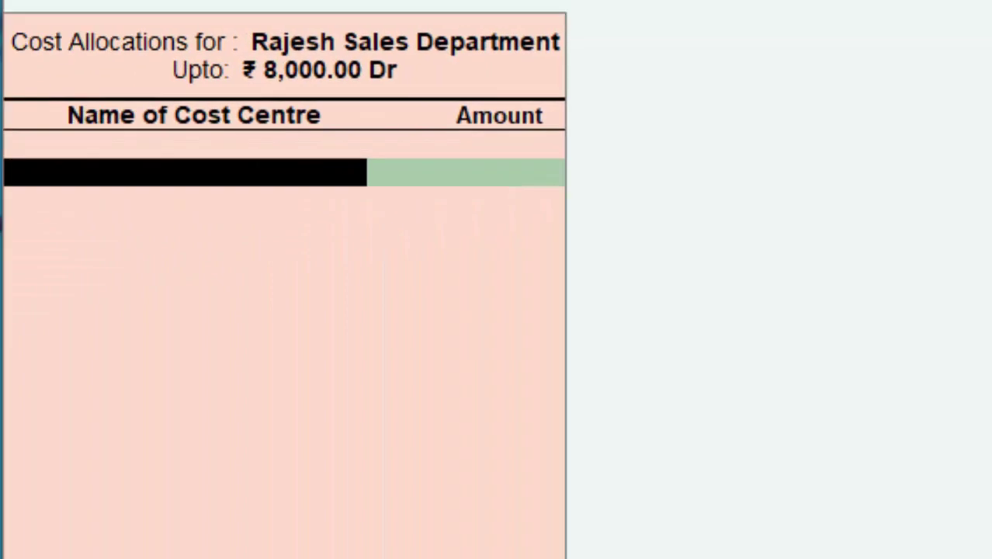
pyautogui.hotkey('alt', 'c')
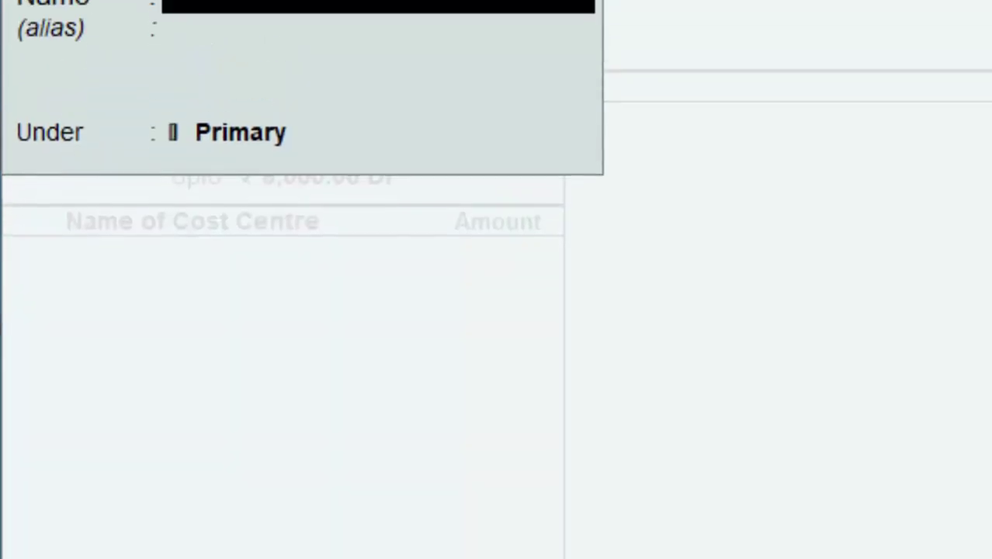
pyautogui.write('S')
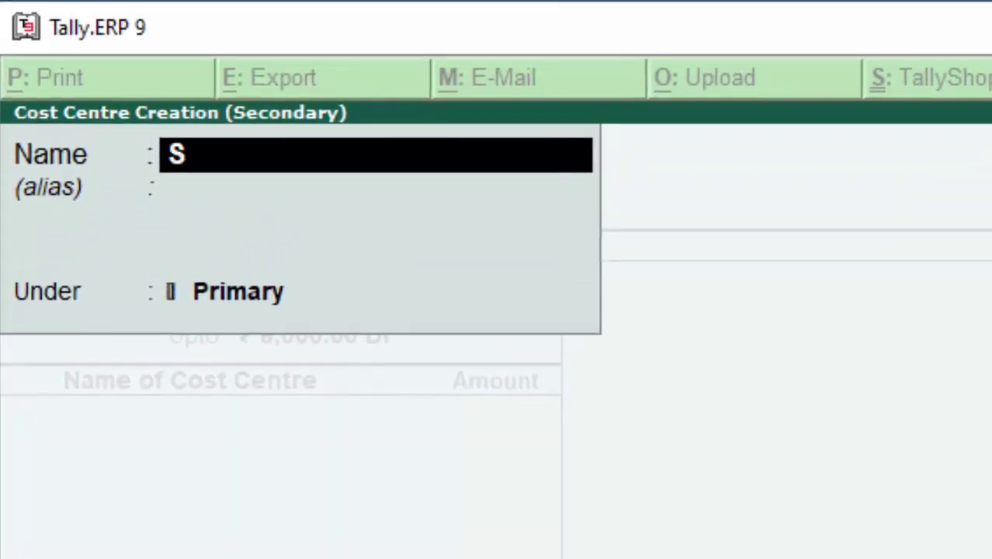
pyautogui.write('ales')
pyautogui.press('Return')
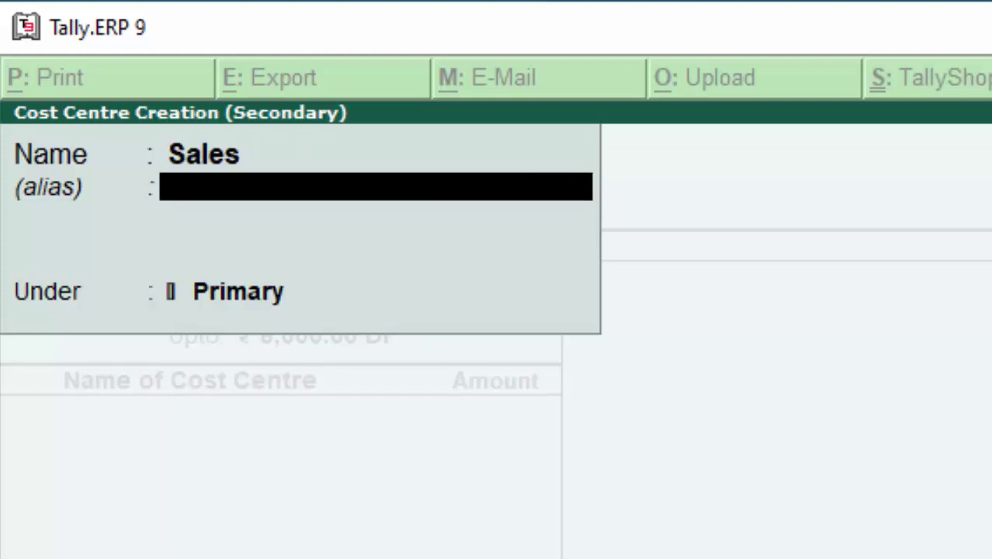
pyautogui.press('Return')
pyautogui.press('Return')
pyautogui.press('Return')
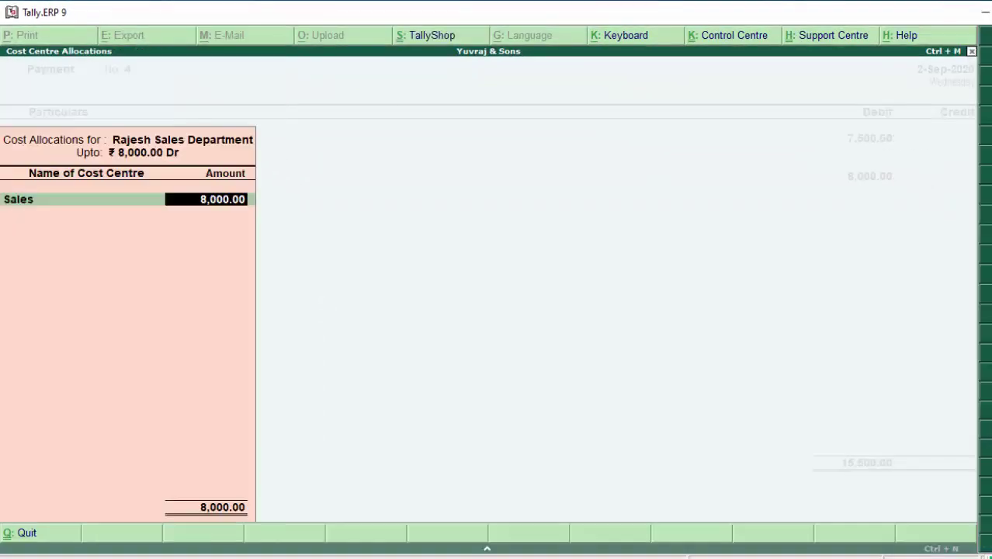
pyautogui.press('Return')
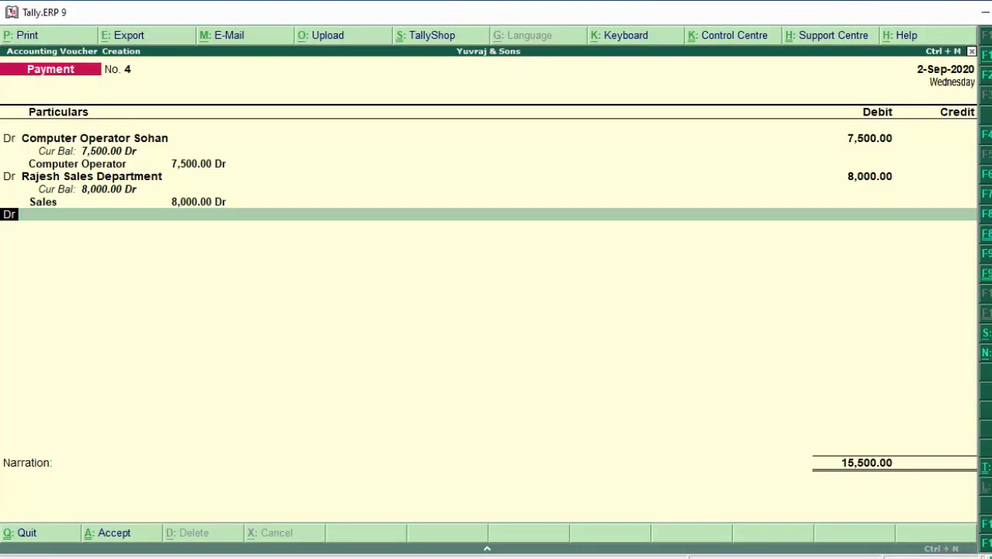
pyautogui.press('Return')
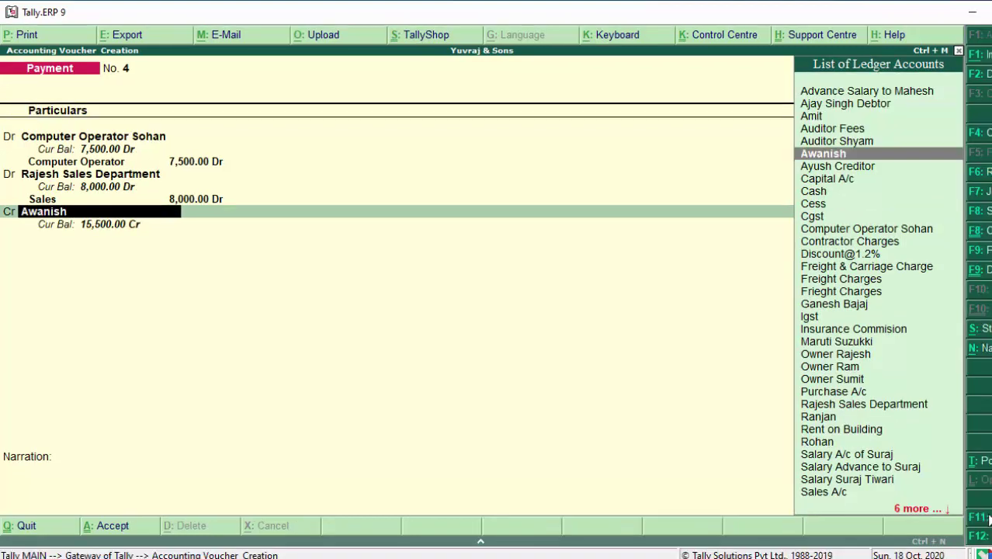
# Credit Cash 15,500.00, add narration 'Salay paid to staffs.', and save voucher No. 4
pyautogui.write('c')
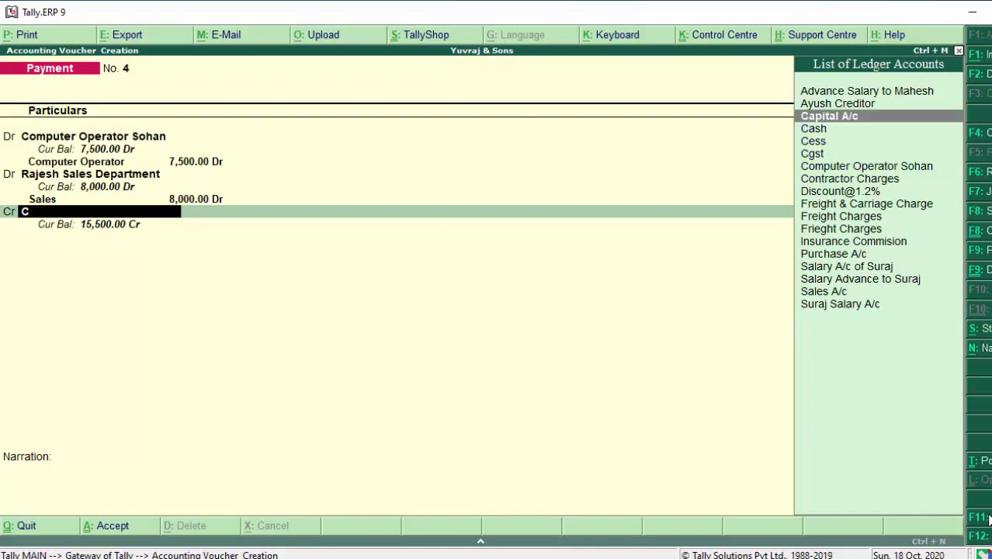
pyautogui.press('Down')
pyautogui.press('Return')
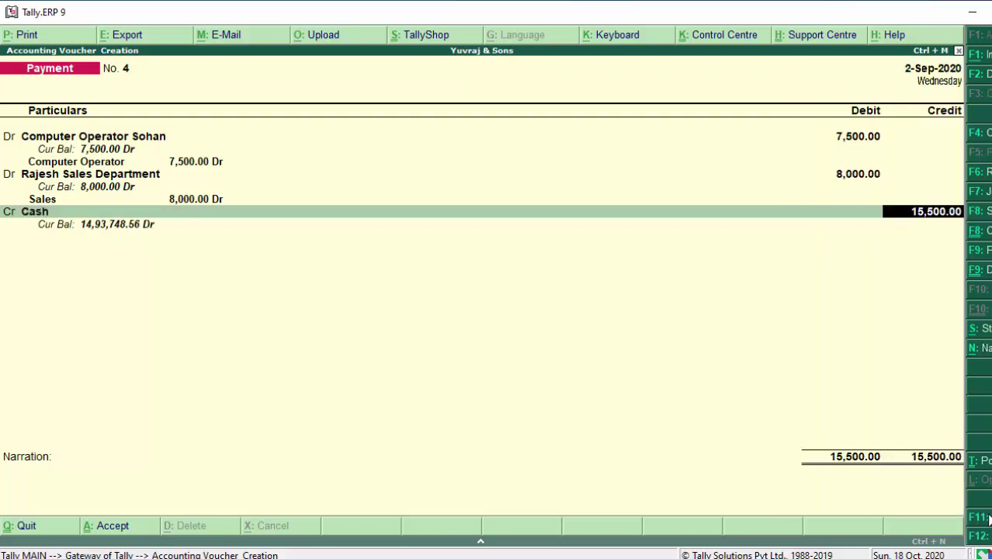
pyautogui.press('Return')
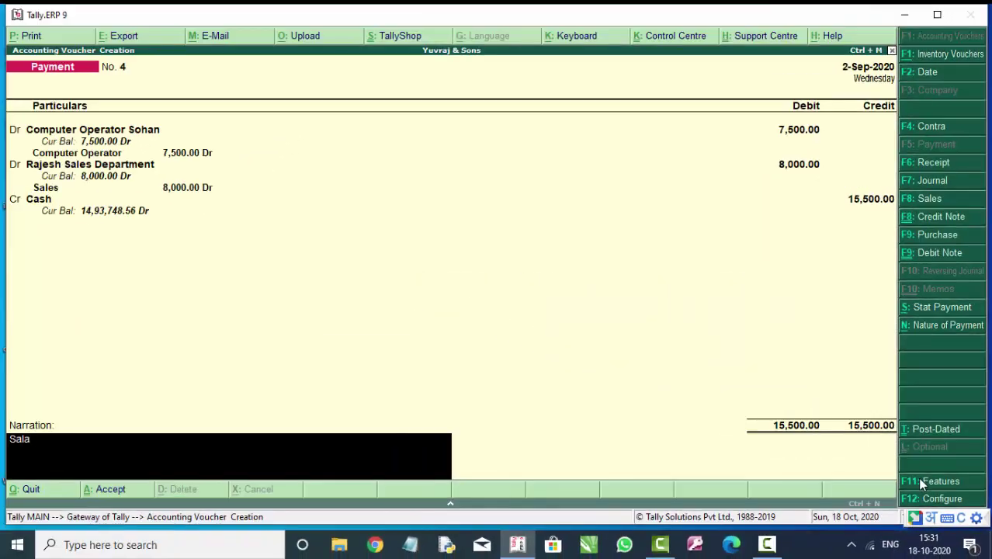
pyautogui.write('Salay')
pyautogui.write(' paid to staf')
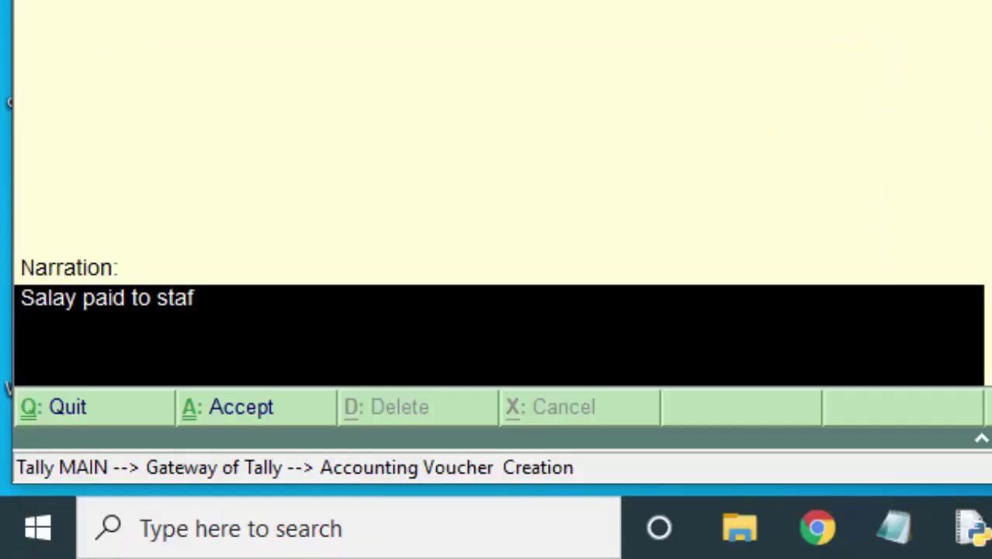
pyautogui.write('fs')
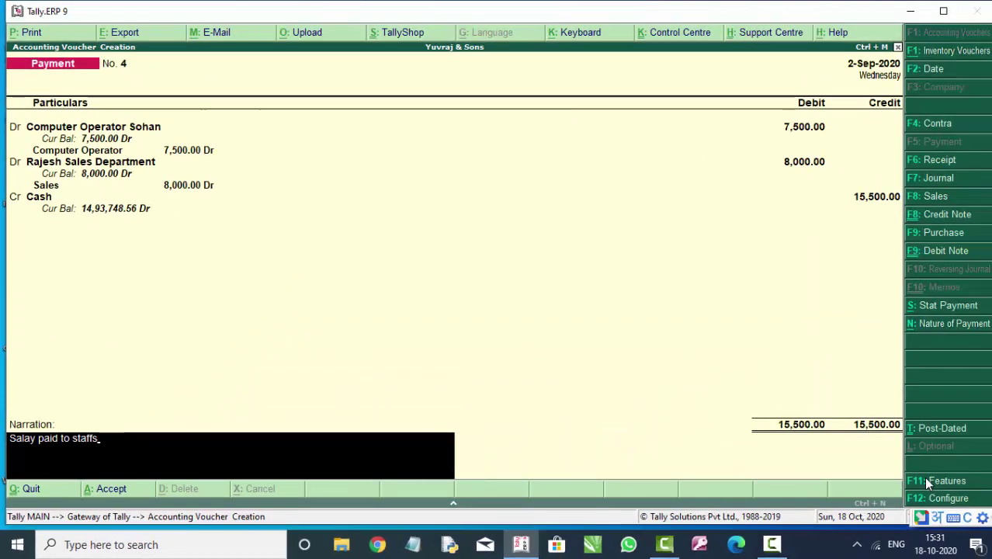
pyautogui.write('.')
pyautogui.press('Return')
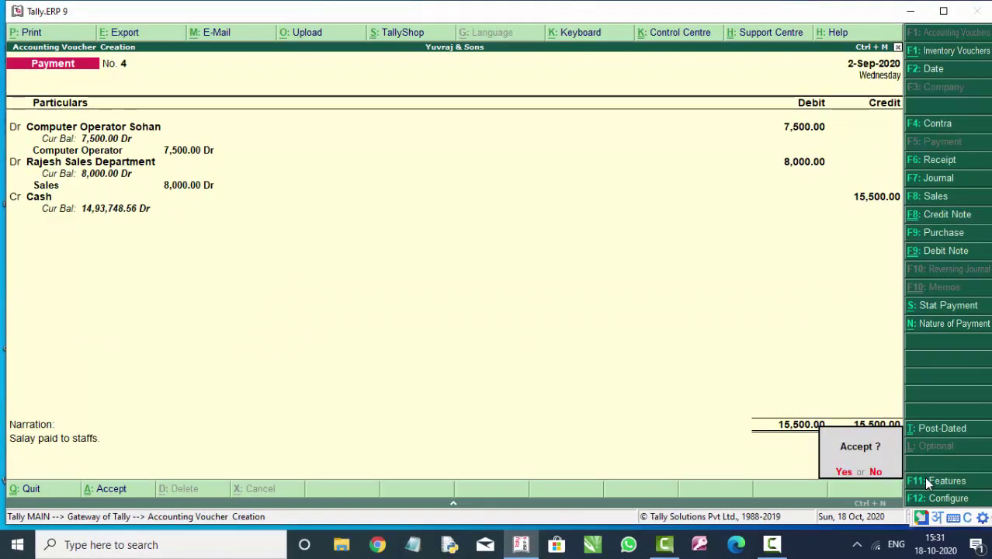
pyautogui.press('y')
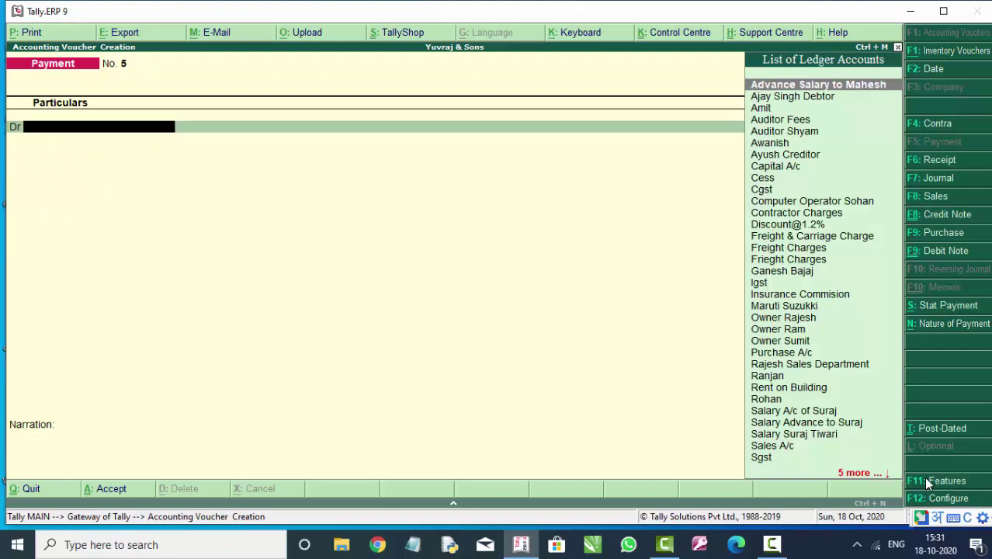
# Review the Cost/Profit Centres options, then quit the empty payment voucher to the Gateway
pyautogui.press('Escape')
pyautogui.press('y')
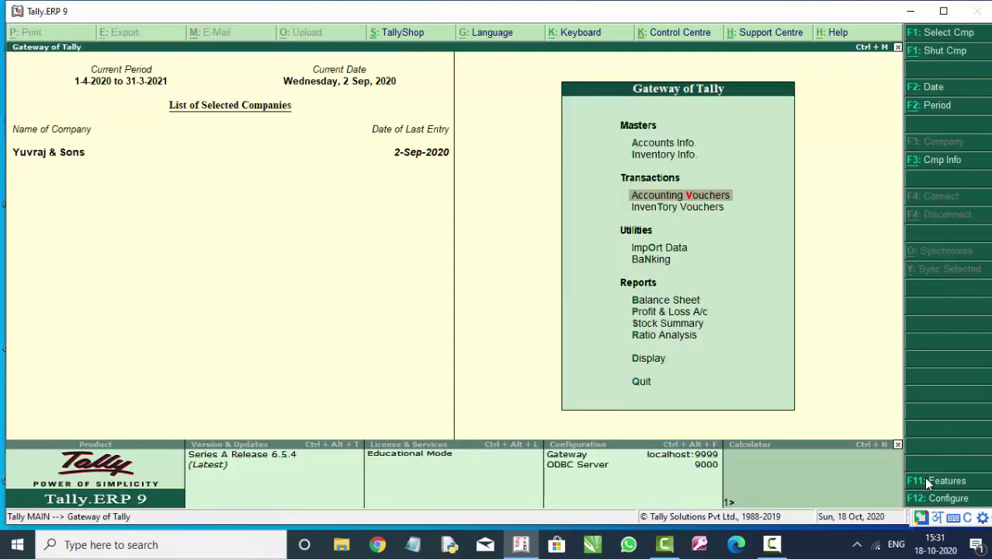
pyautogui.press('Return')
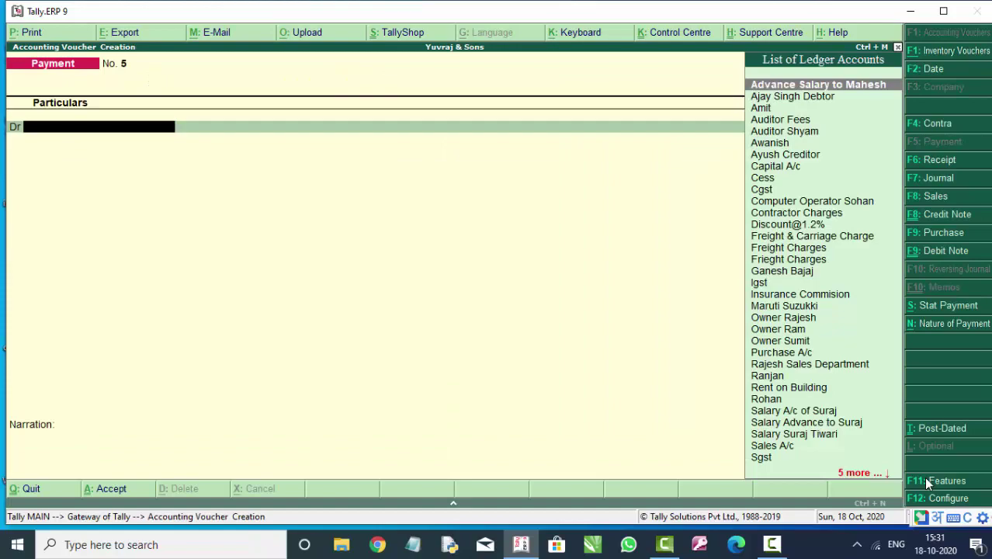
pyautogui.click(927, 482)
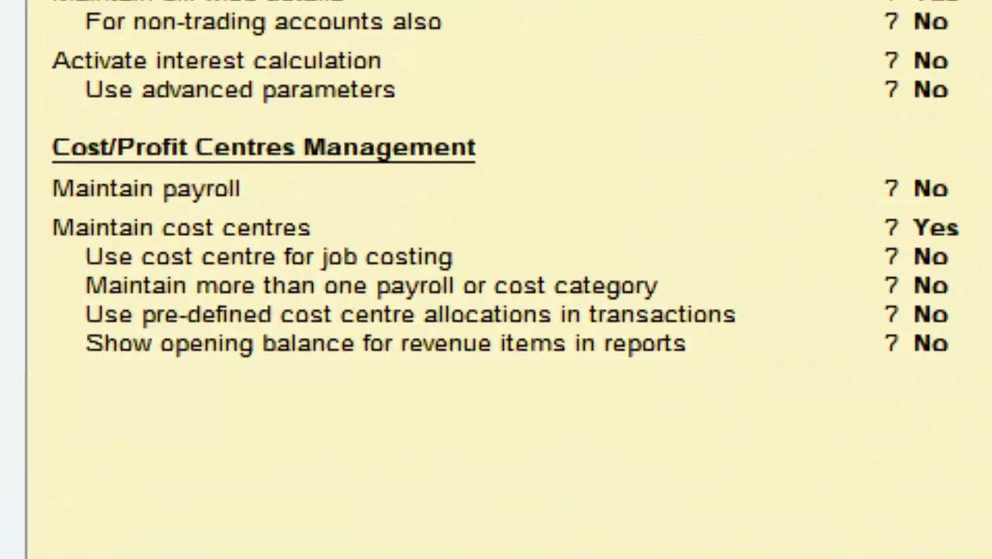
pyautogui.press('Return')
pyautogui.press('Return')
pyautogui.press('Return')
pyautogui.press('Return')
pyautogui.press('Return')
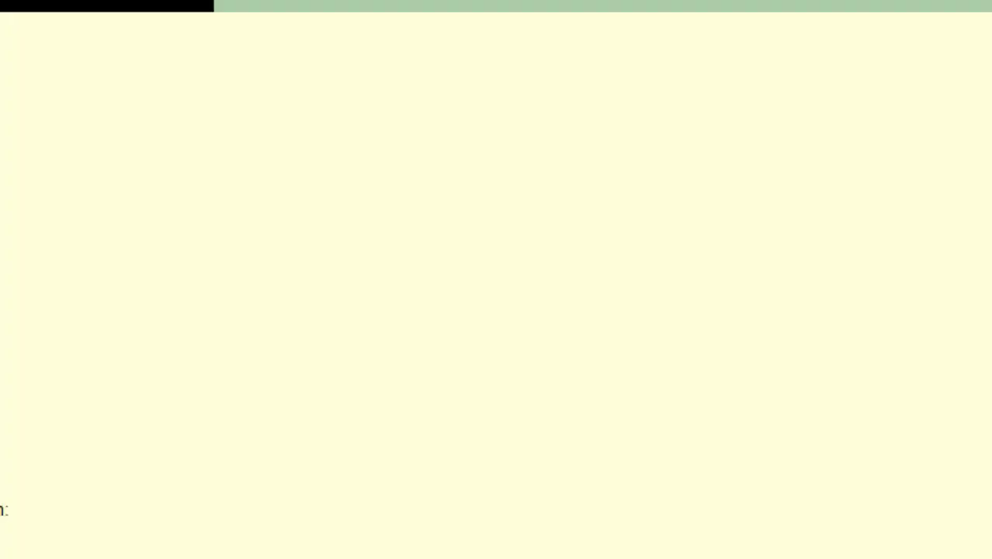
pyautogui.press('Escape')
# Open the 2-Sep-2020 Day Book and select payment voucher No. 3 (advance salary 8,000 against Cash)
pyautogui.press('y')
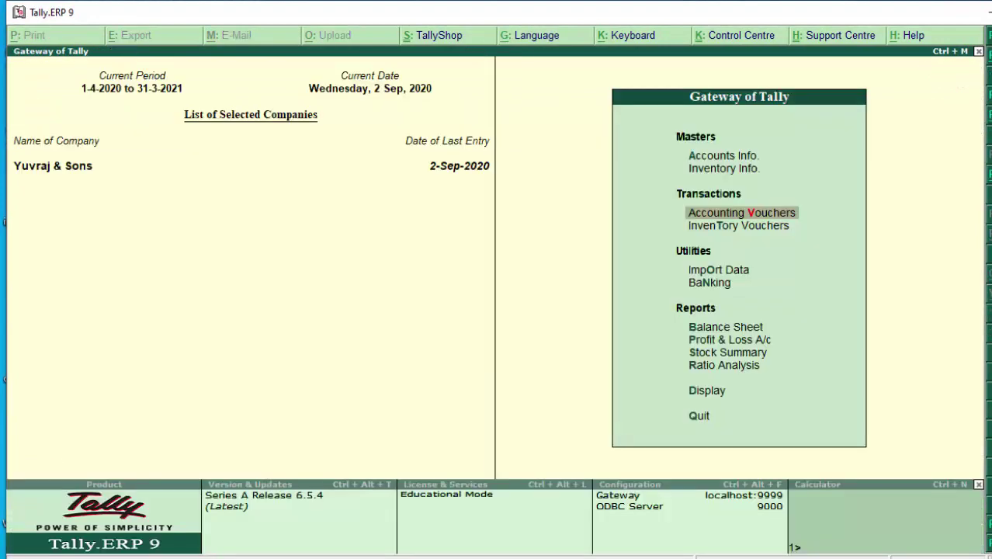
pyautogui.press('d')
pyautogui.press('a')
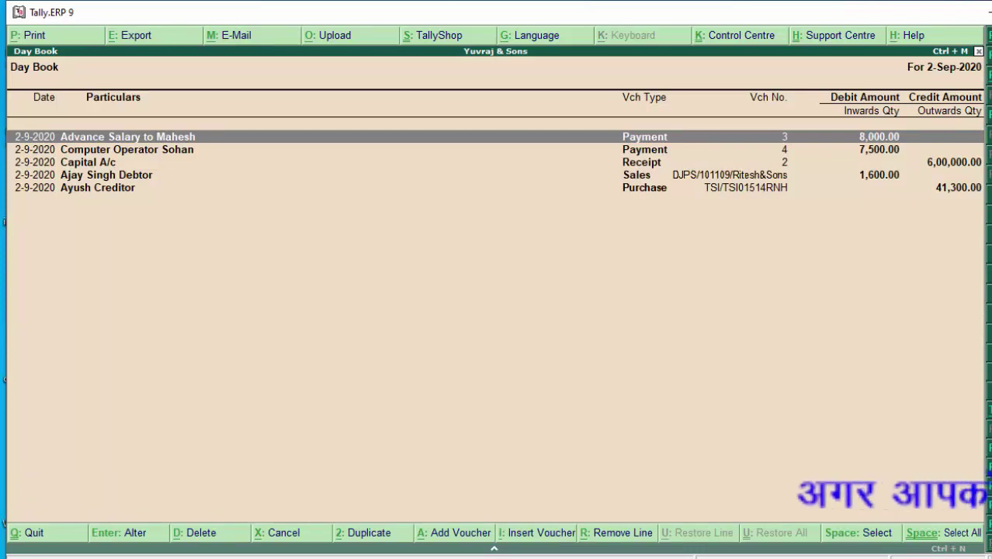
pyautogui.press('Down')
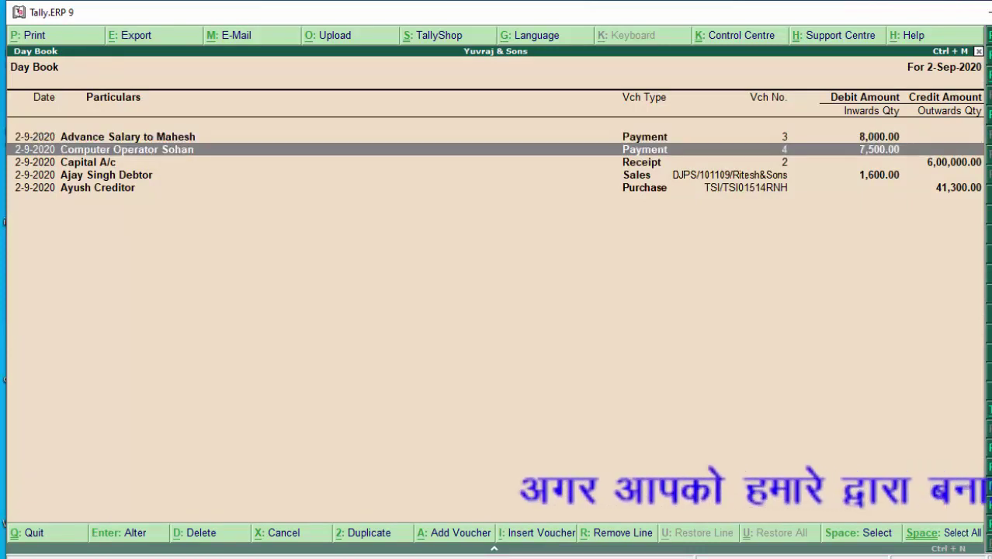
pyautogui.press('Up')
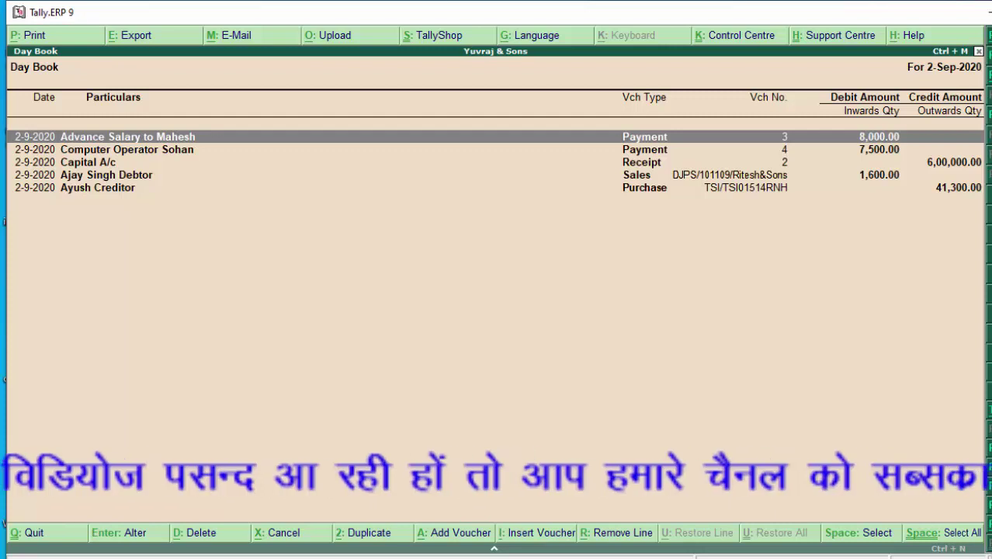
pyautogui.press('Return')
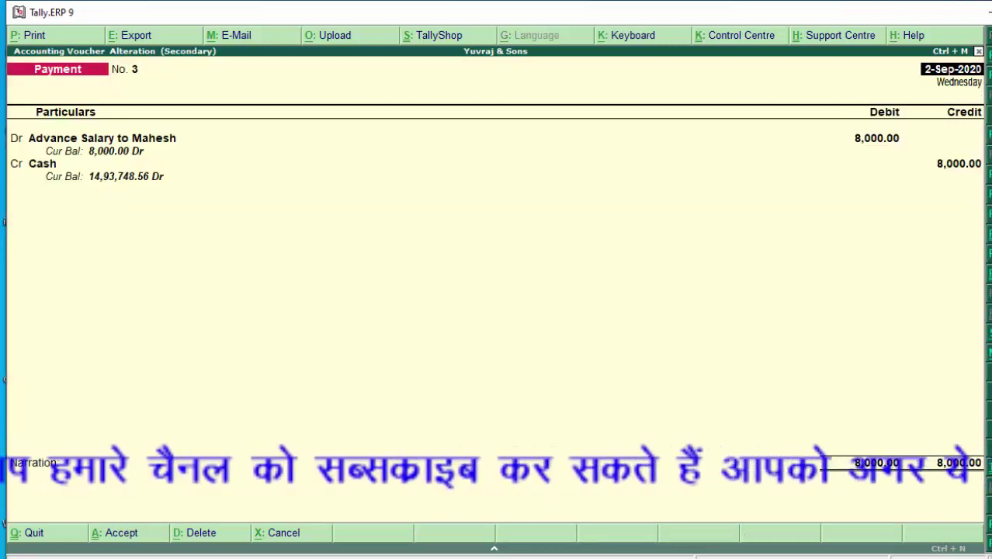
# Dismiss the print prompt, quit voucher No. 3, and exit the Day Book to Gateway of Tally
pyautogui.hotkey('alt', 'p')
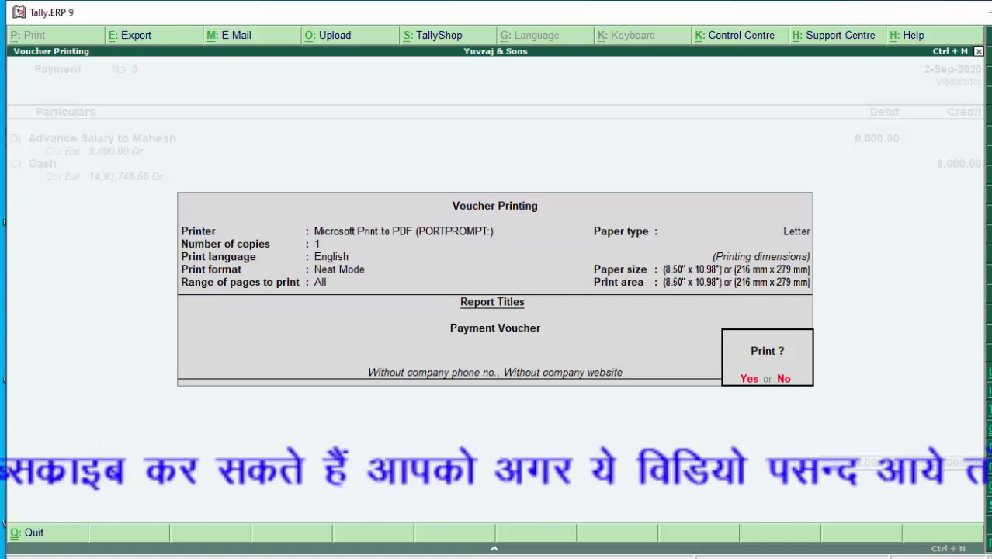
pyautogui.press('Escape')
pyautogui.press('Escape')
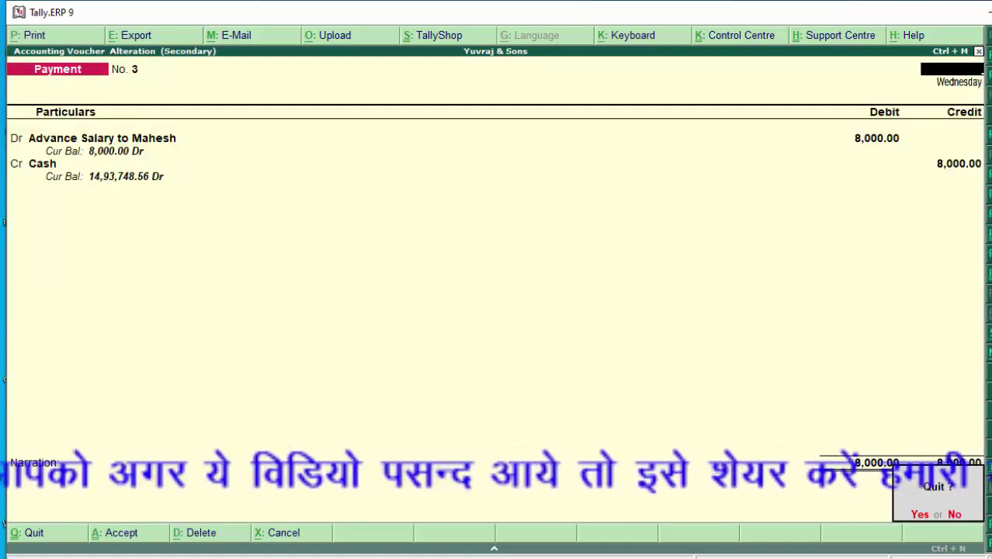
pyautogui.press('y')
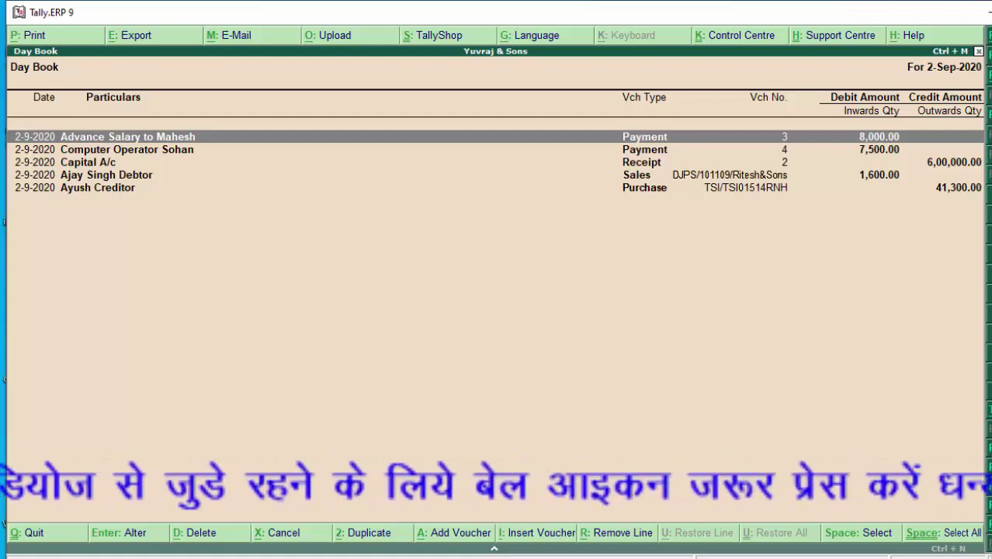
pyautogui.press('Escape')
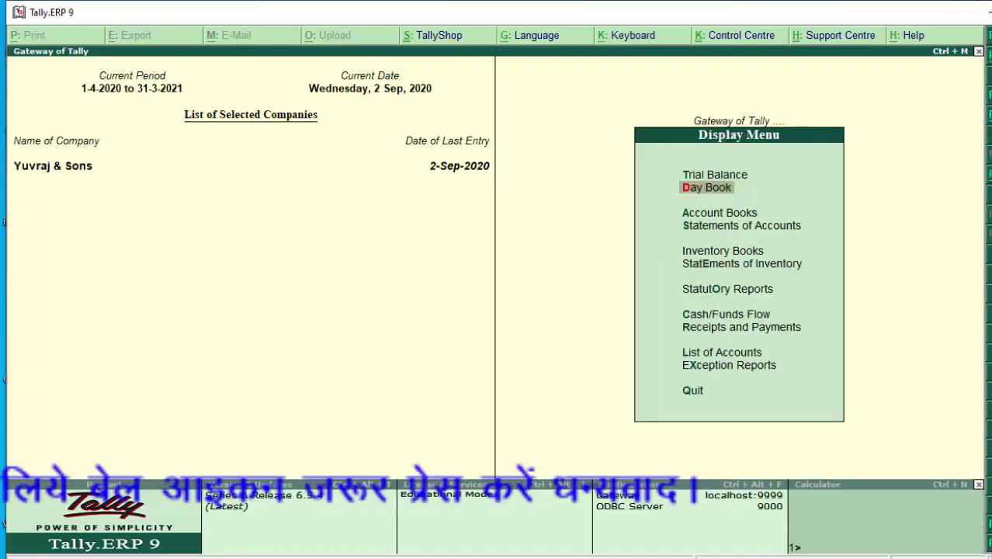
pyautogui.press('Escape')
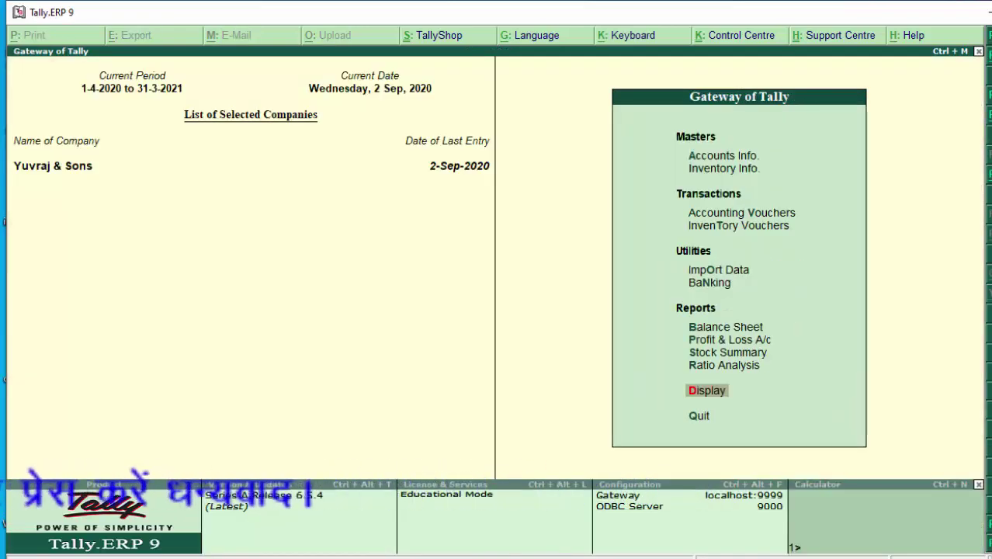